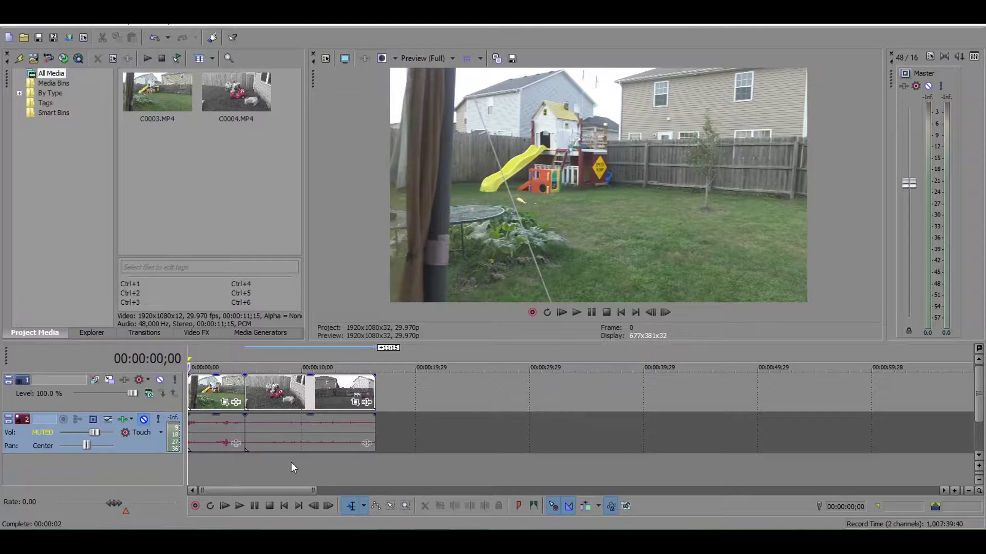
Step: Play the clip from five seconds, enlarge the preview, and replay it from about ten seconds
{"action": "left_click", "coordinate": [245, 460]}
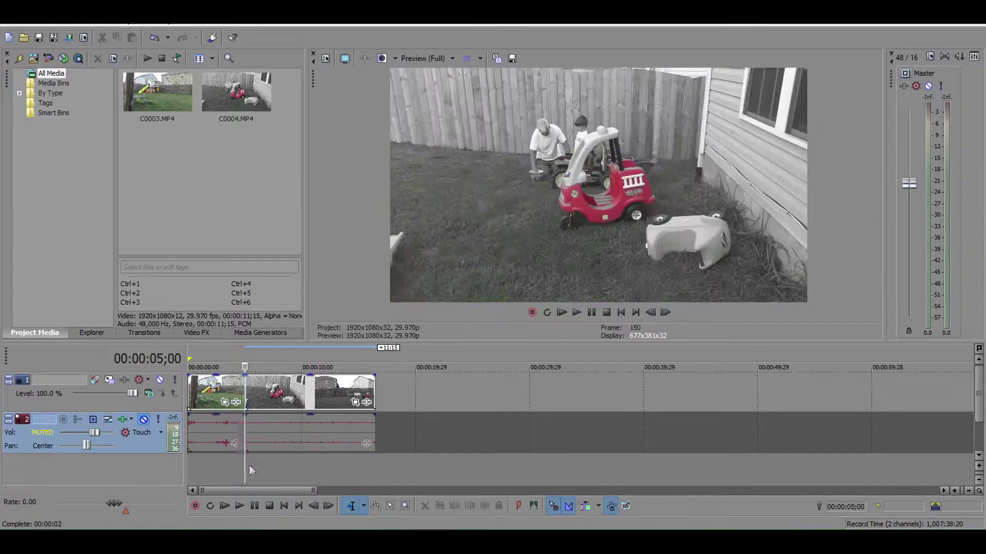
{"action": "left_click", "coordinate": [239, 504]}
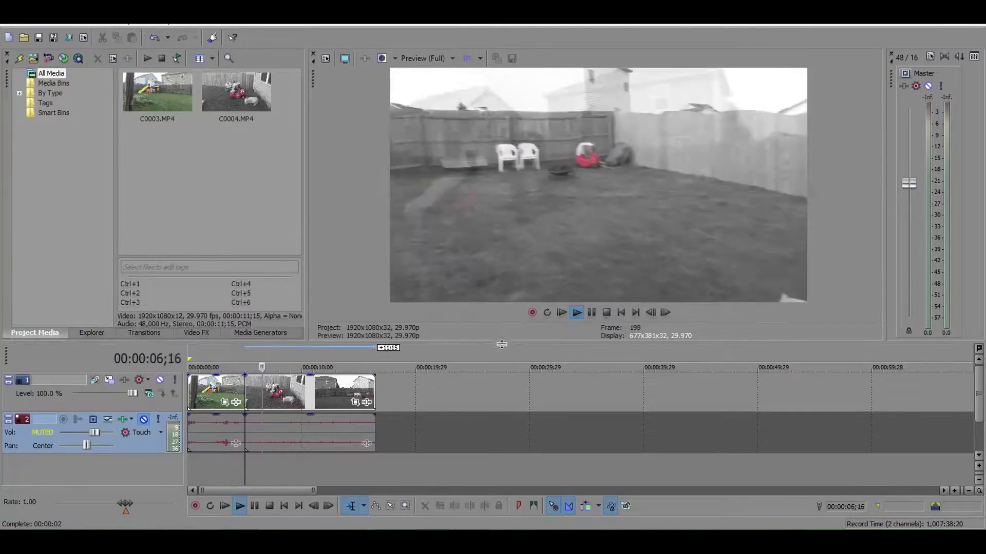
{"action": "left_click_drag", "start_coordinate": [501, 343], "coordinate": [502, 356]}
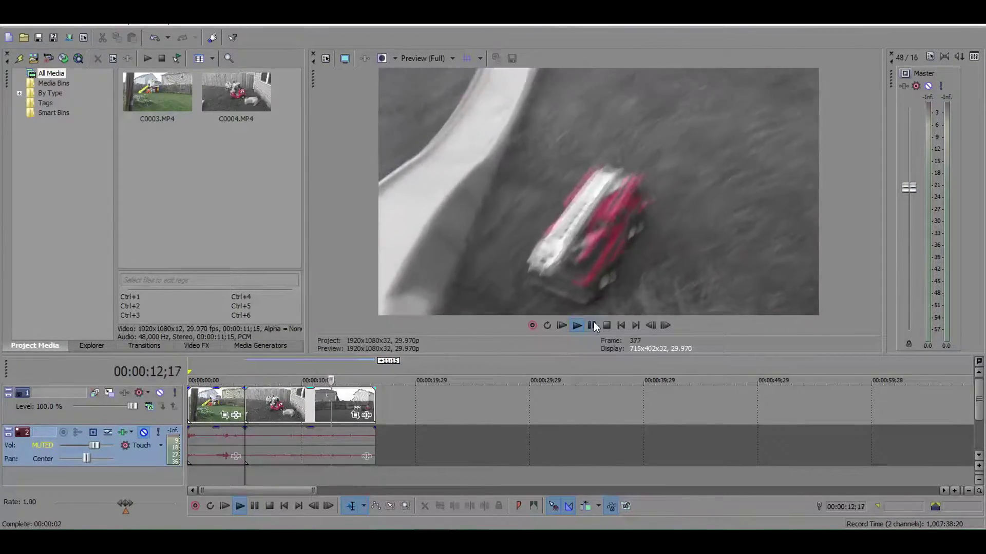
{"action": "left_click", "coordinate": [592, 325]}
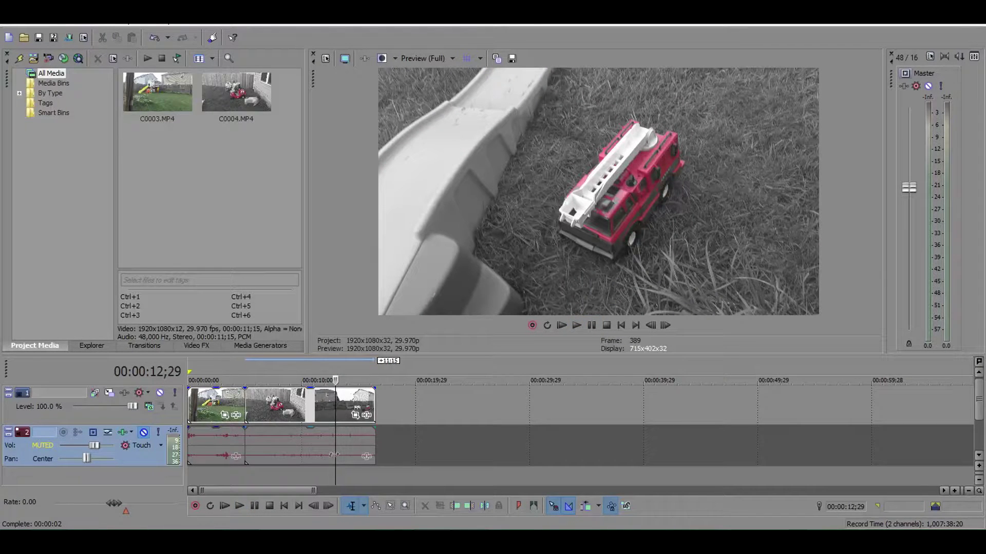
{"action": "left_click", "coordinate": [328, 473]}
{"action": "left_click", "coordinate": [310, 473]}
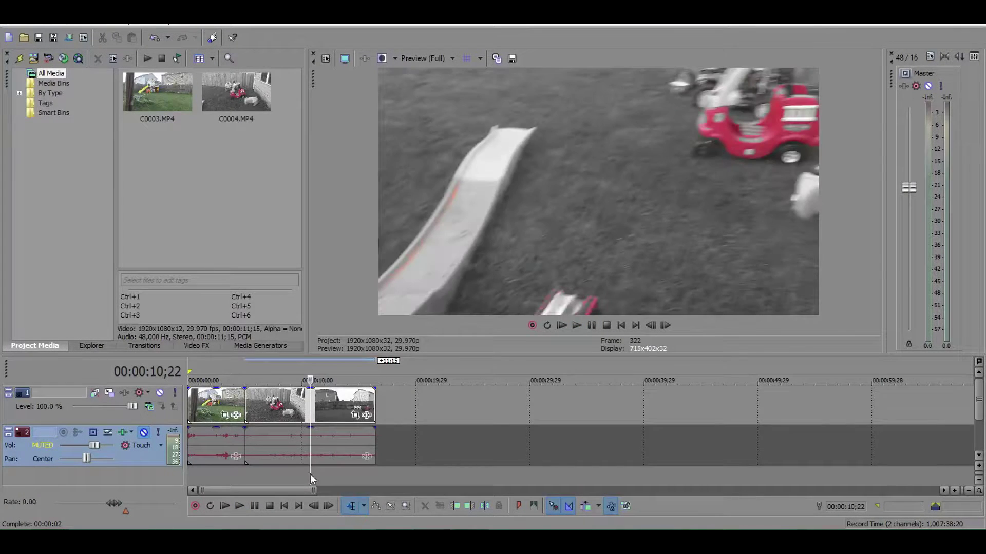
{"action": "left_click", "coordinate": [304, 471]}
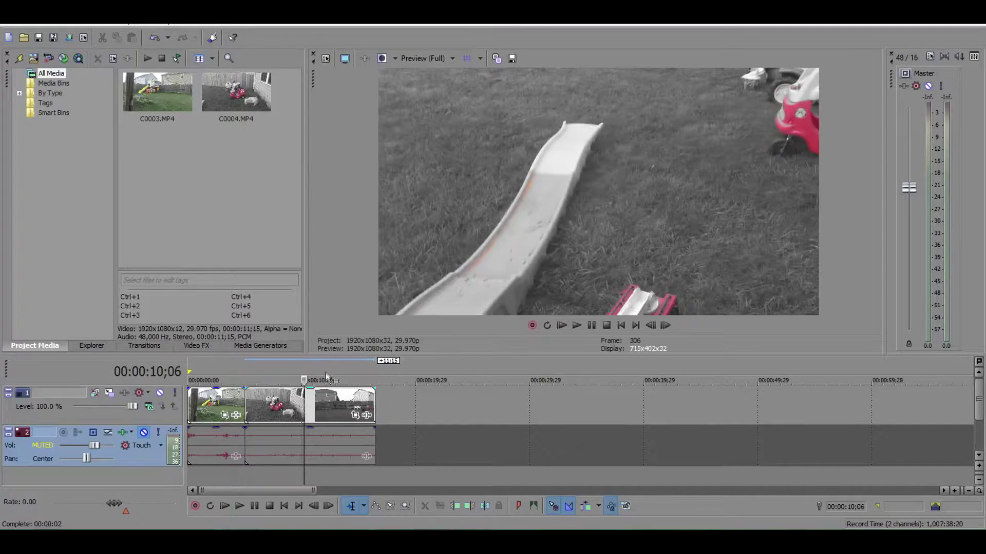
{"action": "key", "text": "space"}
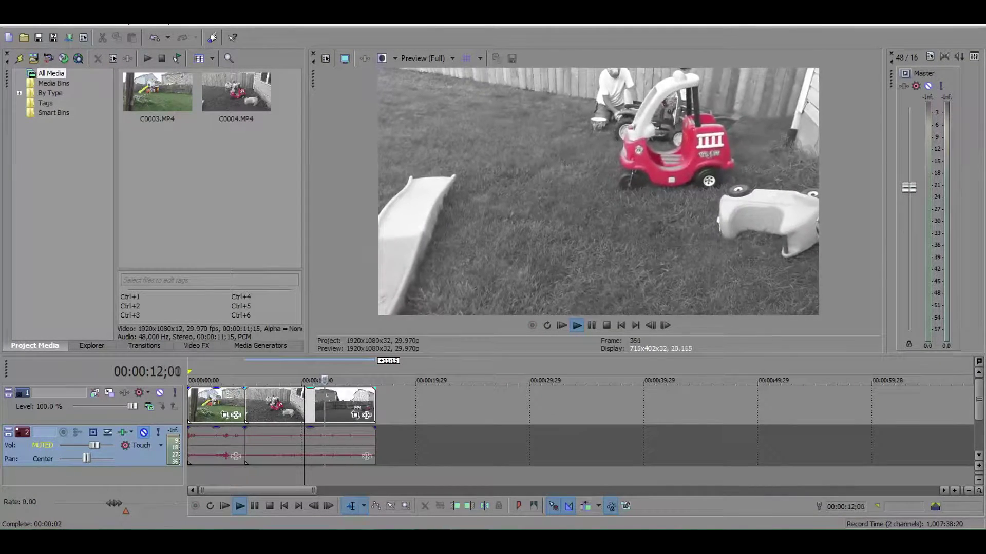
{"action": "key", "text": "space"}
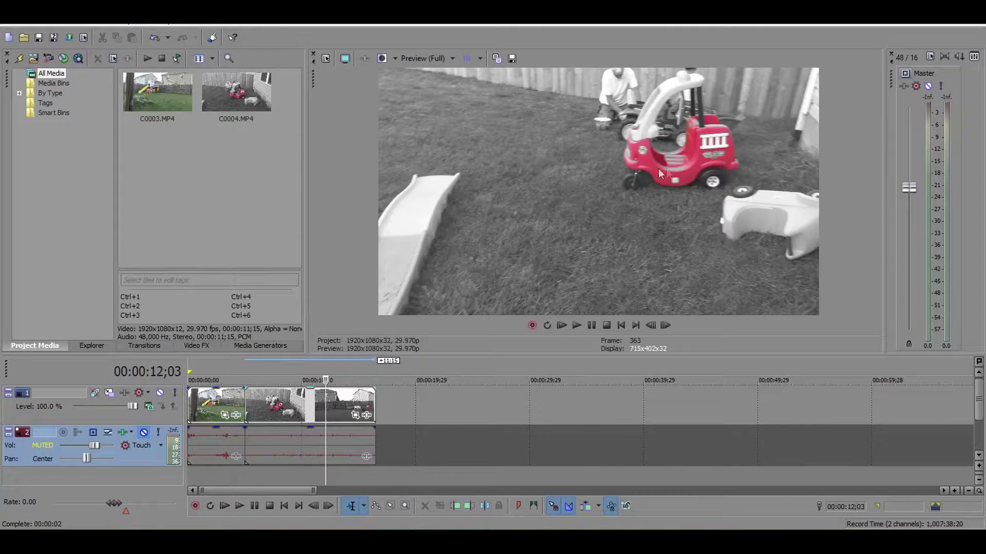
Step: Replay the clip from about six seconds to the backyard shot and open the clip's Event FX
{"action": "left_click", "coordinate": [270, 468]}
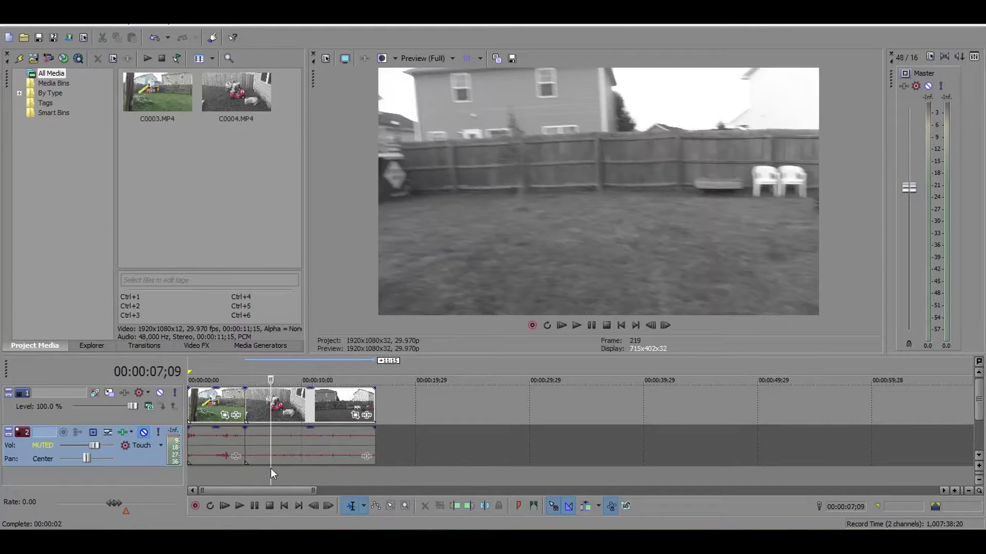
{"action": "left_click", "coordinate": [264, 470]}
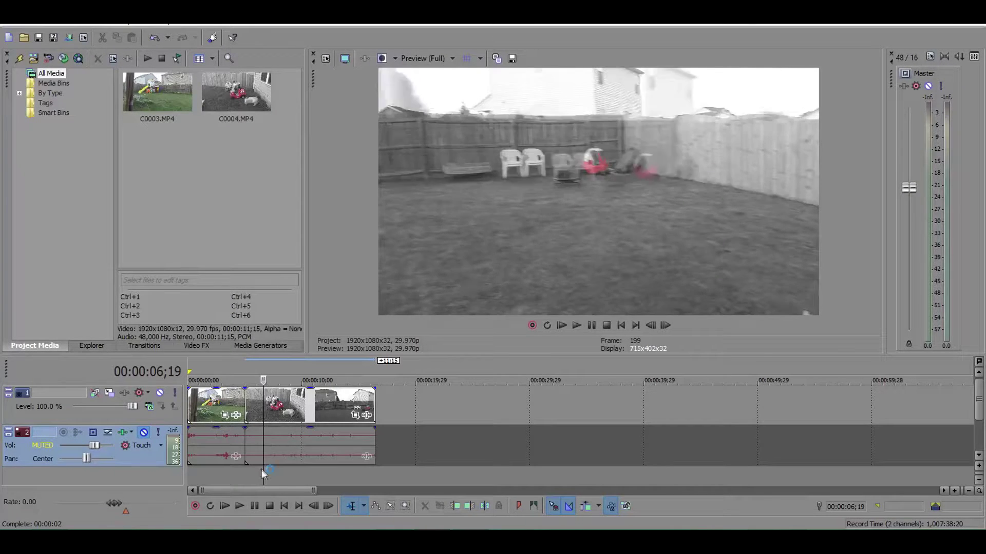
{"action": "left_click", "coordinate": [257, 469]}
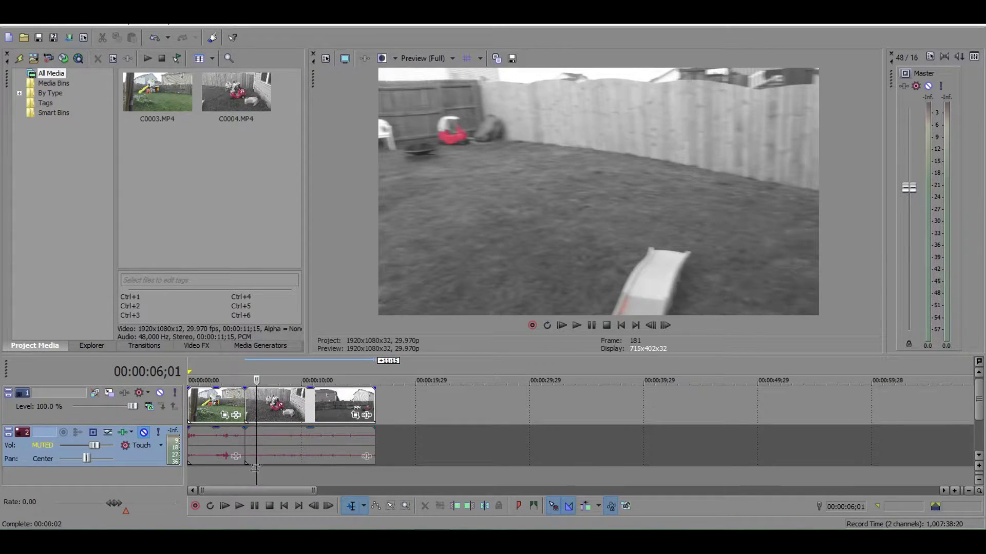
{"action": "key", "text": "space"}
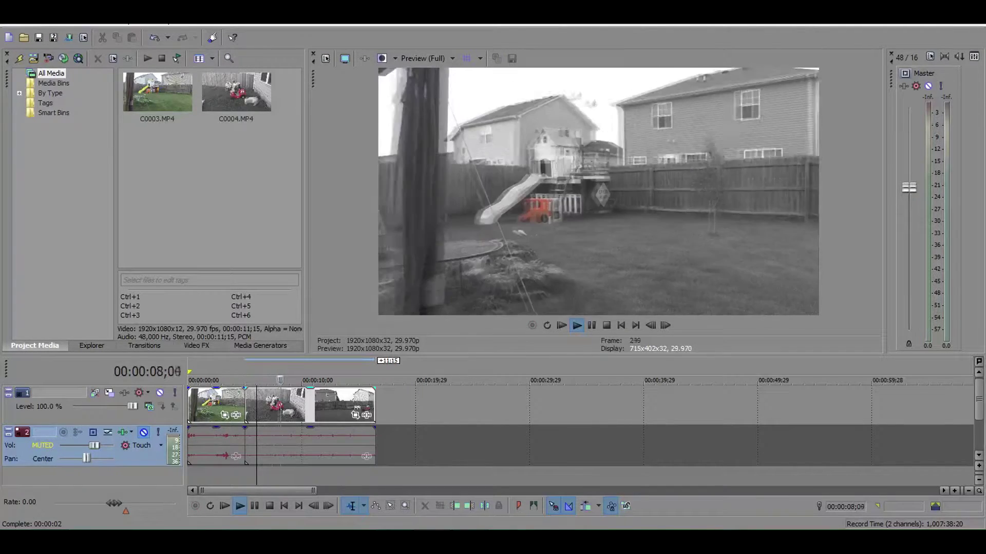
{"action": "key", "text": "space"}
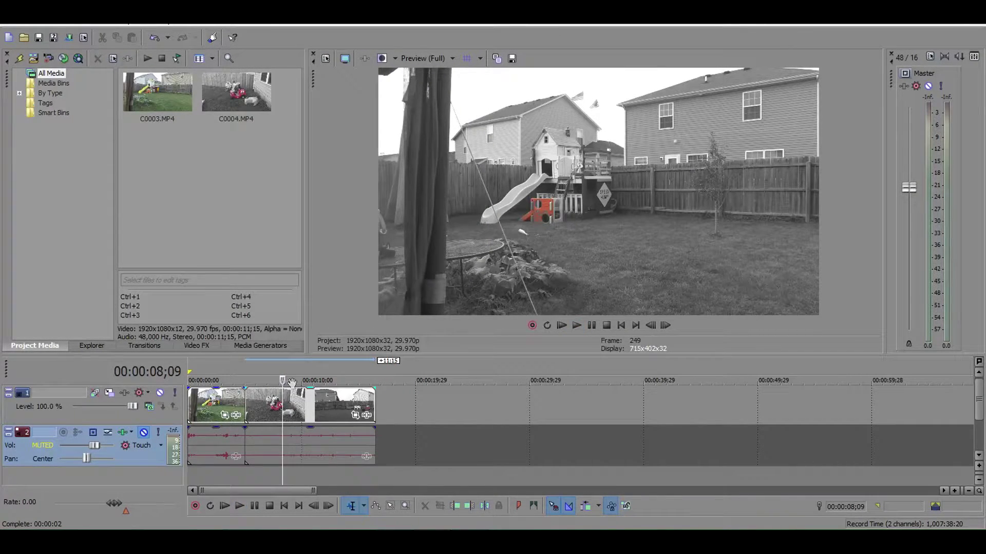
{"action": "left_click", "coordinate": [366, 415]}
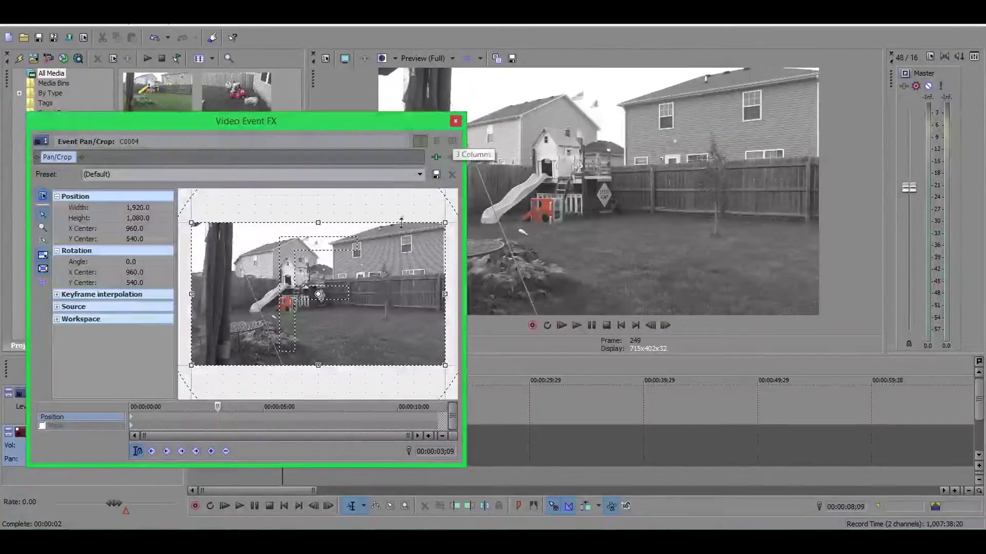
Step: Try cropping the Pan/Crop frame in on the playhouse, then undo the framing changes
{"action": "left_click_drag", "start_coordinate": [444, 223], "coordinate": [363, 269]}
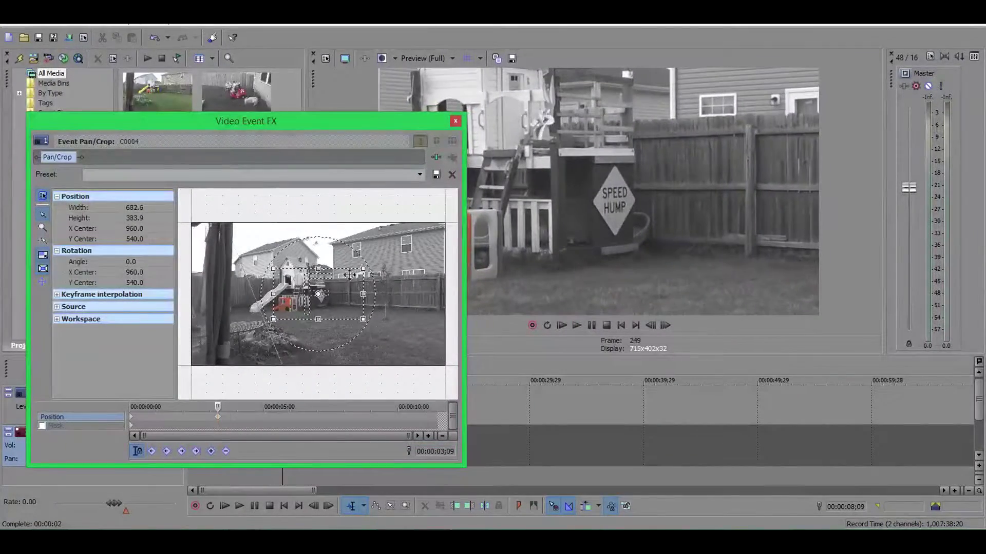
{"action": "left_click_drag", "start_coordinate": [319, 294], "coordinate": [315, 314]}
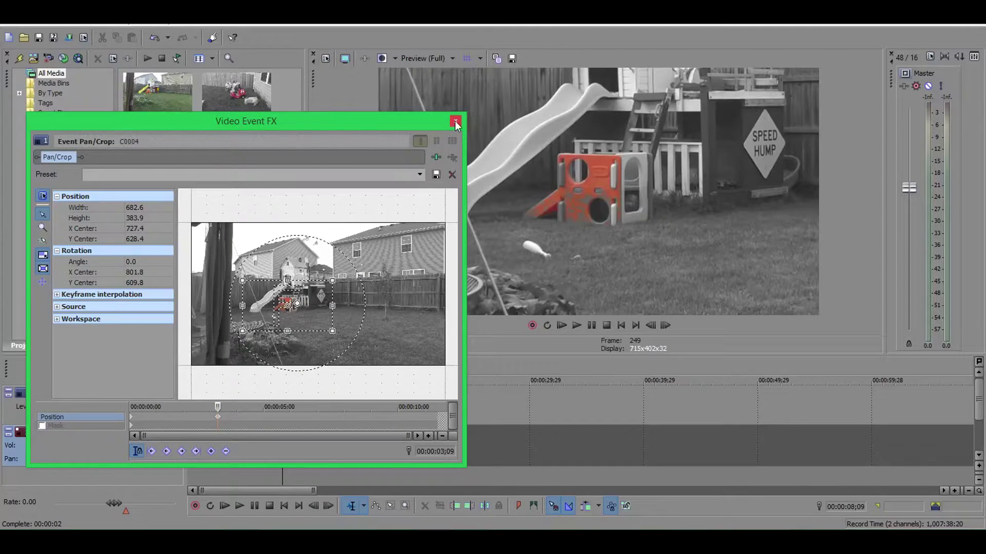
{"action": "mouse_move", "coordinate": [293, 306]}
{"action": "left_mouse_down"}
{"action": "mouse_move", "coordinate": [323, 307]}
{"action": "mouse_move", "coordinate": [304, 306]}
{"action": "left_mouse_up"}
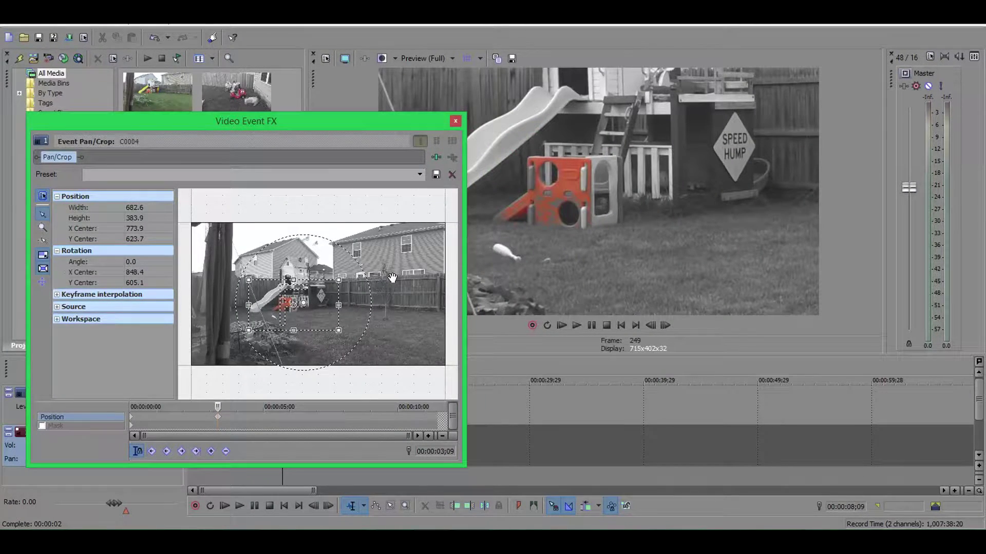
{"action": "key", "text": "ctrl+z"}
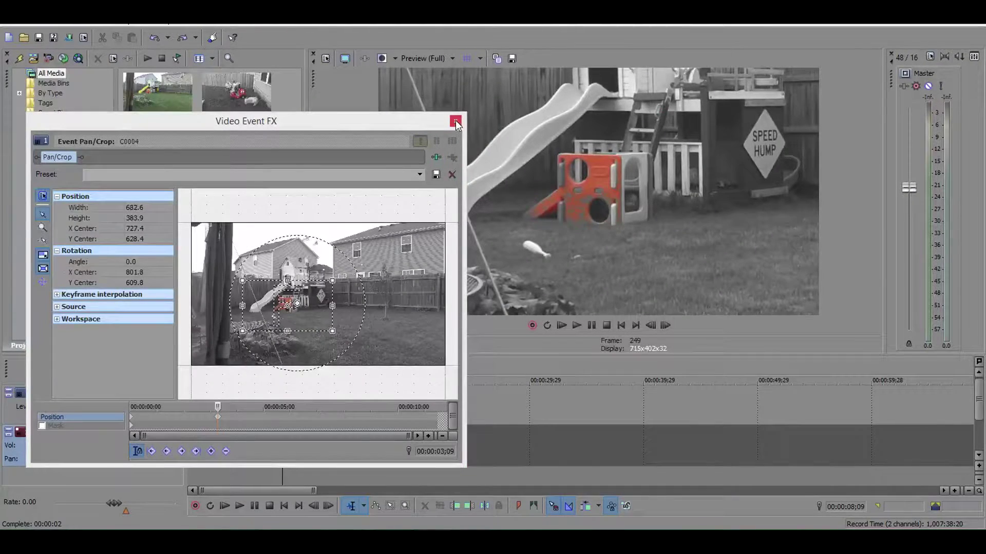
{"action": "key", "text": "ctrl+z"}
{"action": "key", "text": "ctrl+z"}
{"action": "key", "text": "ctrl+z"}
{"action": "key", "text": "ctrl+z"}
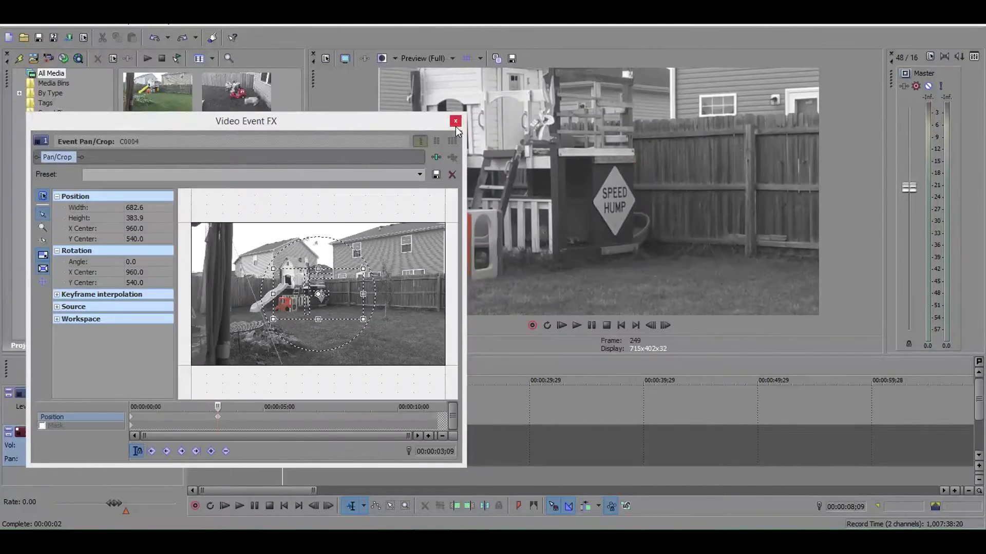
Step: Close the Event FX window and review the clip, parking the playhead at 04;05
{"action": "left_click", "coordinate": [455, 122]}
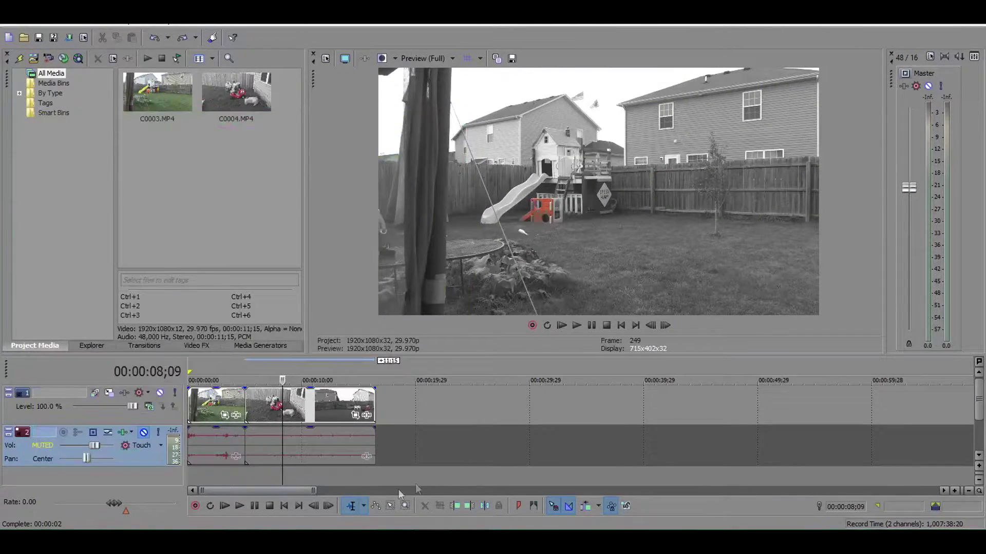
{"action": "left_click", "coordinate": [342, 473]}
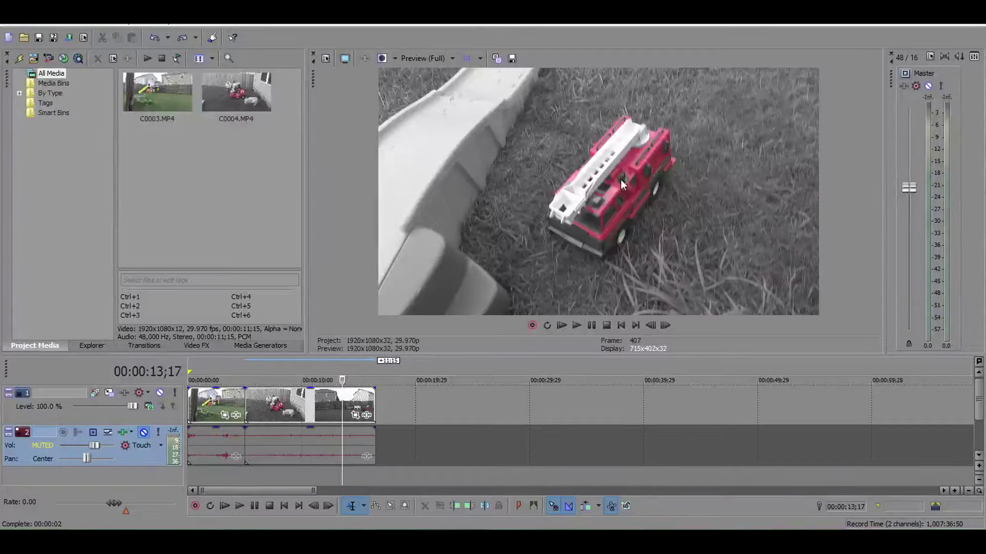
{"action": "left_click", "coordinate": [275, 468]}
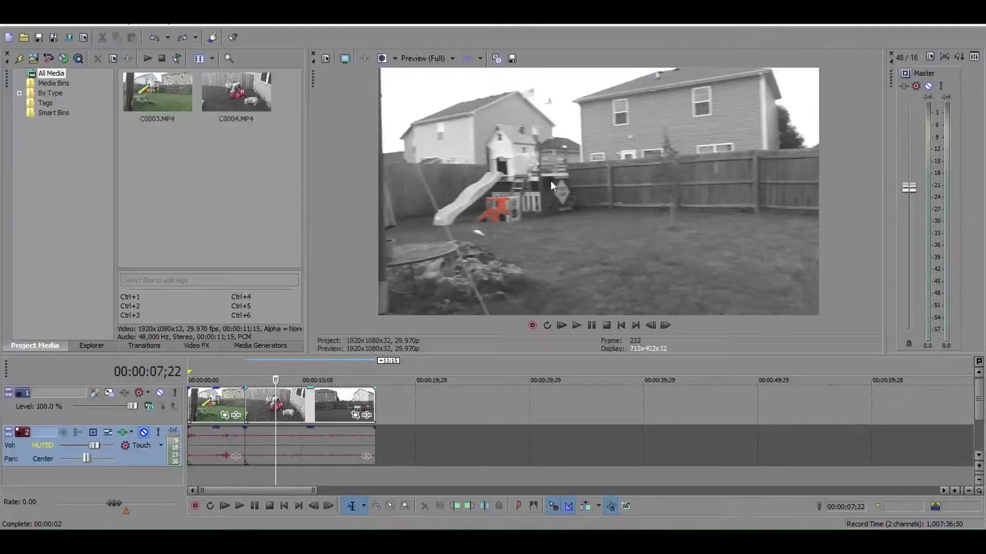
{"action": "left_click", "coordinate": [208, 476]}
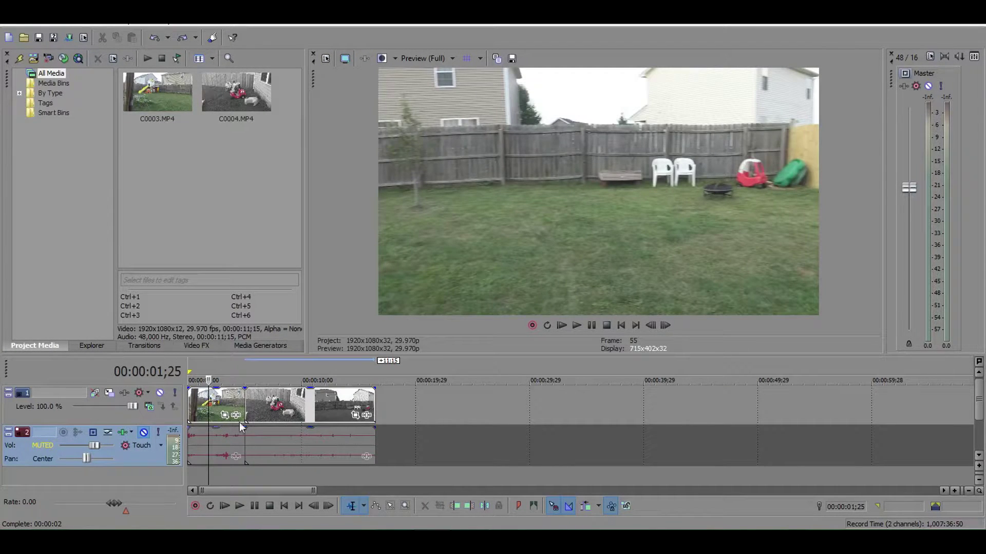
{"action": "key", "text": "space"}
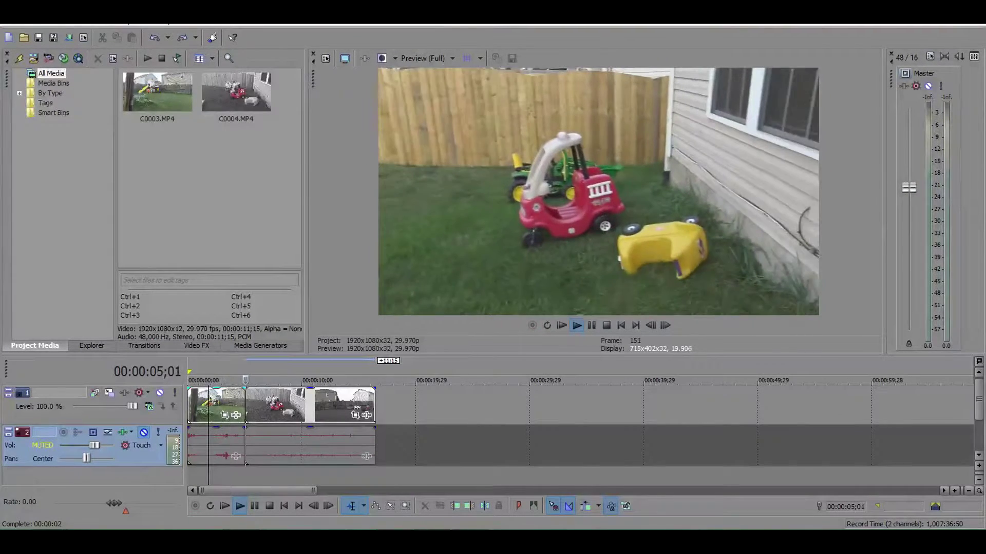
{"action": "key", "text": "j"}
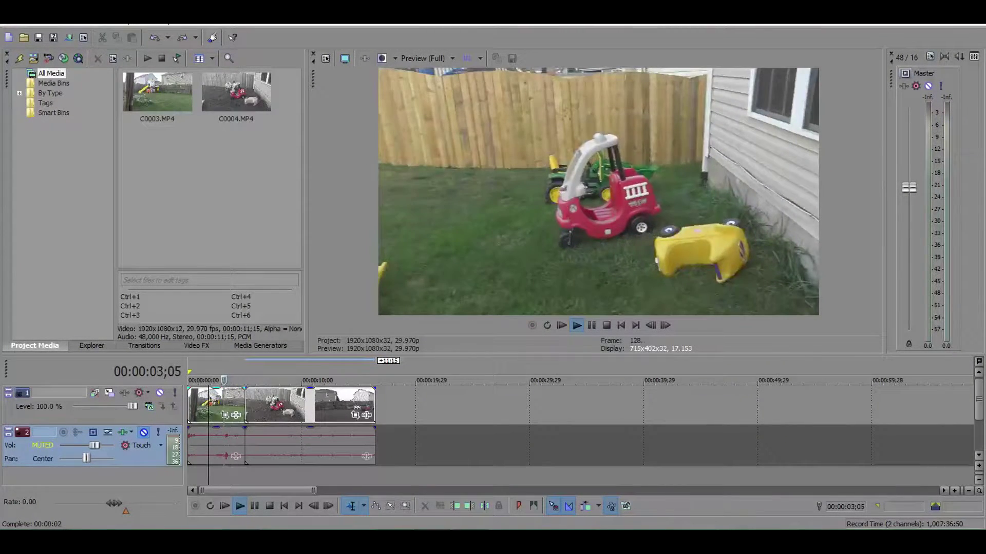
{"action": "key", "text": "space"}
{"action": "left_click", "coordinate": [235, 471]}
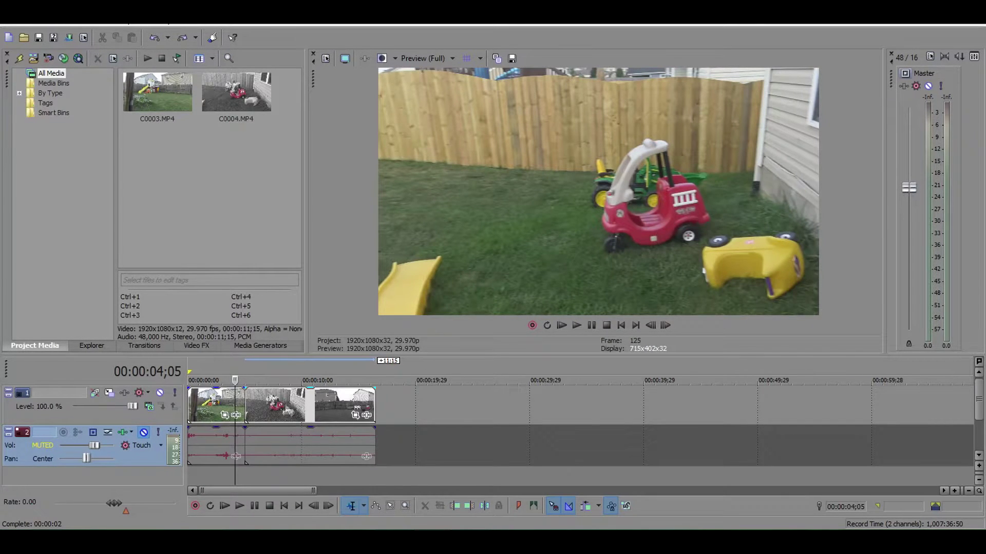
Step: Replay the clip, stop at 00:00:04;08, and show the Color Corrector (Secondary) presets in Video FX
{"action": "key", "text": "space"}
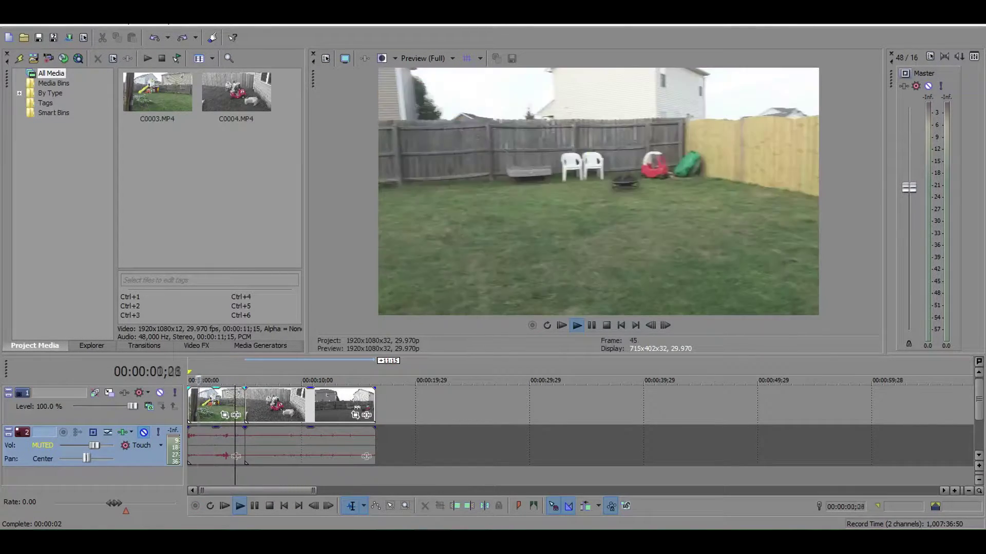
{"action": "key", "text": "space"}
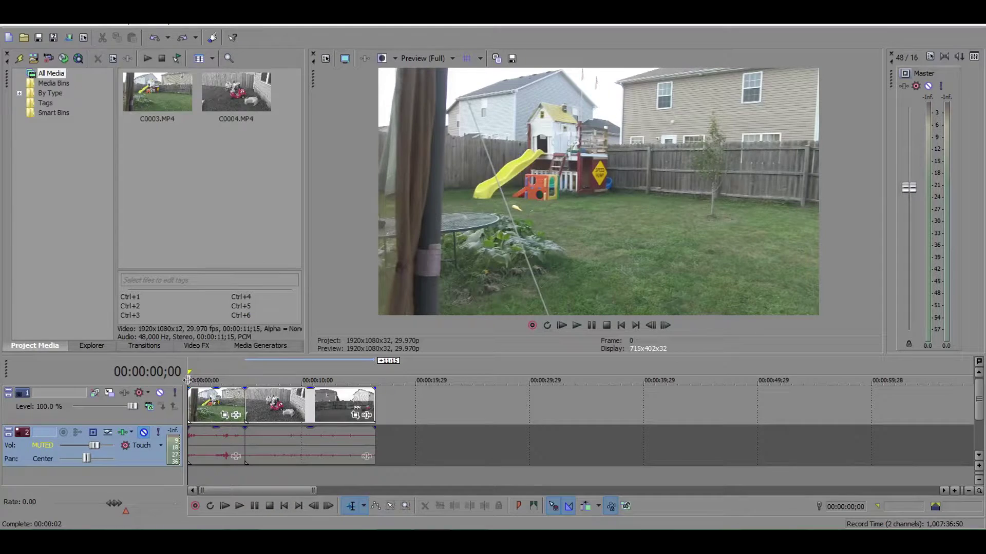
{"action": "key", "text": "space"}
{"action": "left_click", "coordinate": [221, 380]}
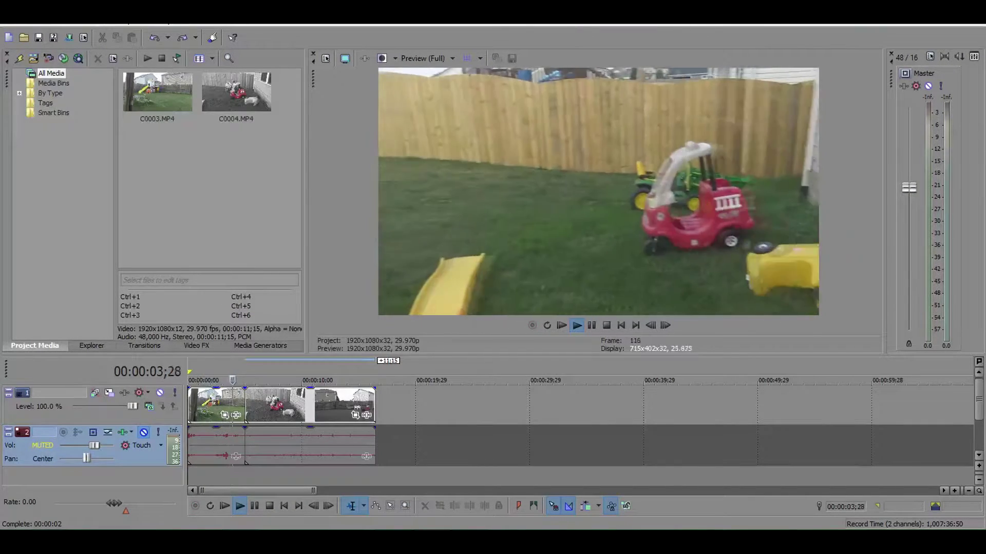
{"action": "key", "text": "space"}
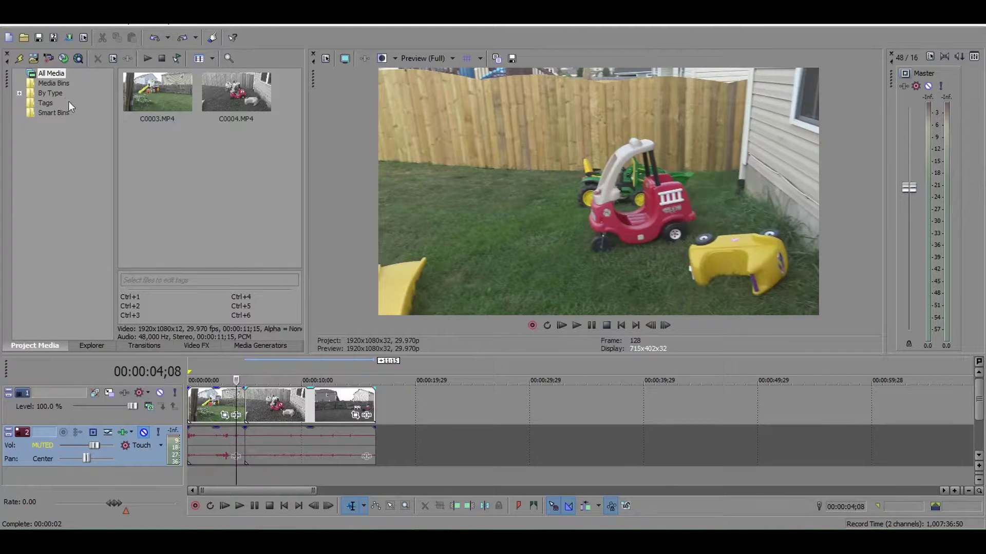
{"action": "left_click", "coordinate": [196, 345]}
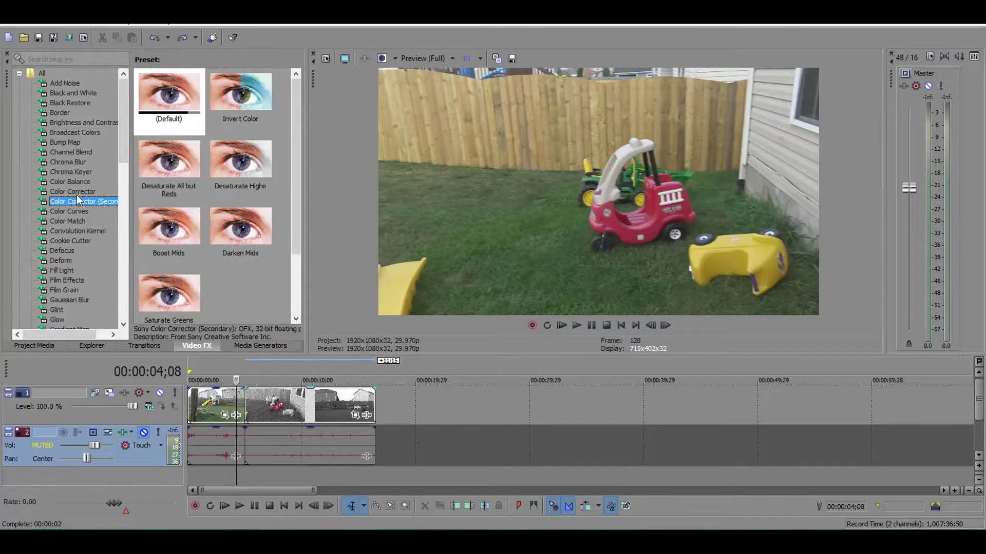
Step: Apply the Default Color Corrector (Secondary) preset to the clip and sample the toy car's red as the range
{"action": "left_click_drag", "start_coordinate": [173, 96], "coordinate": [224, 409]}
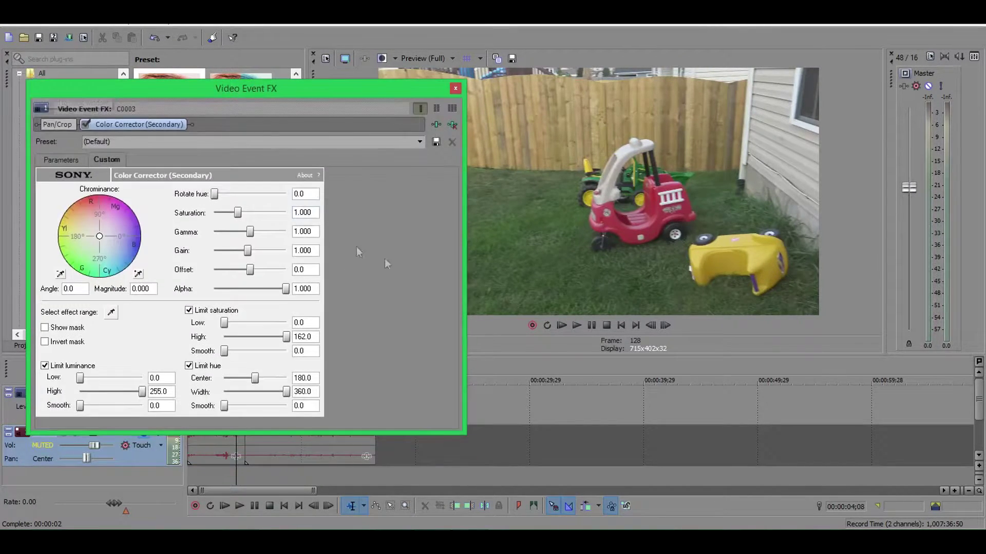
{"action": "left_click", "coordinate": [117, 316]}
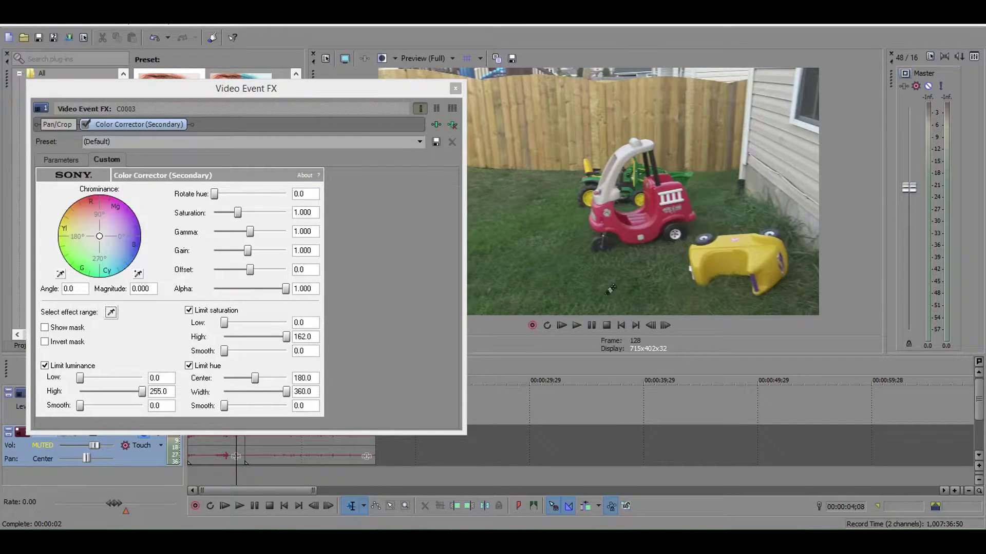
{"action": "left_click", "coordinate": [616, 222]}
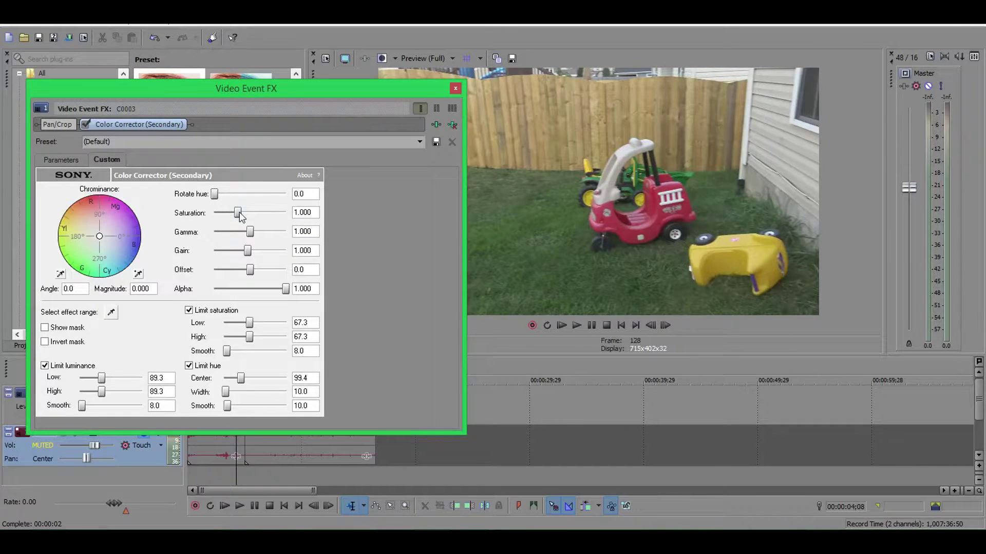
Step: Set saturation to 0.000 and enable Invert mask so only red stays coloured
{"action": "left_click_drag", "start_coordinate": [239, 211], "coordinate": [184, 219]}
{"action": "left_click", "coordinate": [45, 342]}
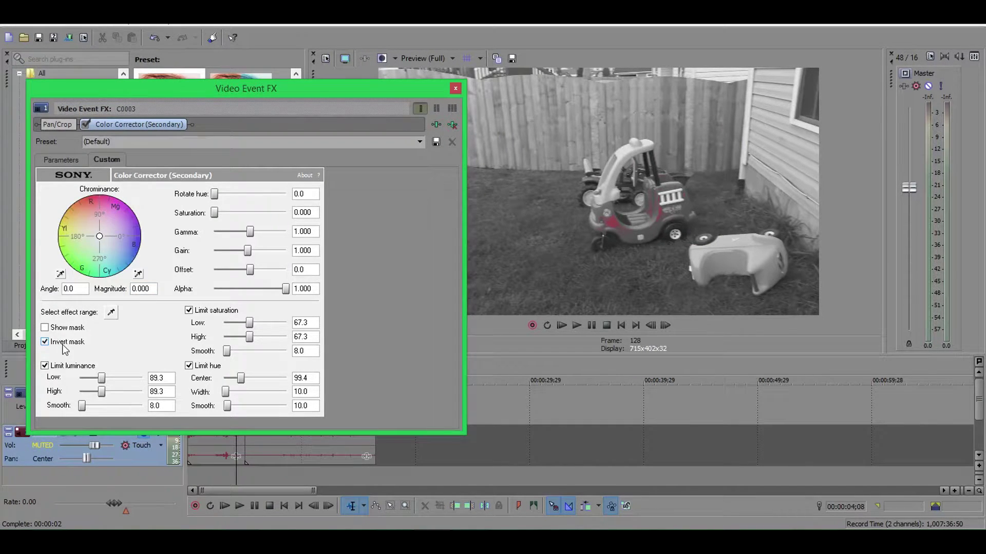
{"action": "left_click", "coordinate": [65, 350]}
{"action": "left_click", "coordinate": [44, 343]}
Step: Set the saturation limit to 0–162 with smoothing 162 and the luminance limit from 0 with smoothing 255
{"action": "left_click_drag", "start_coordinate": [249, 324], "coordinate": [286, 337]}
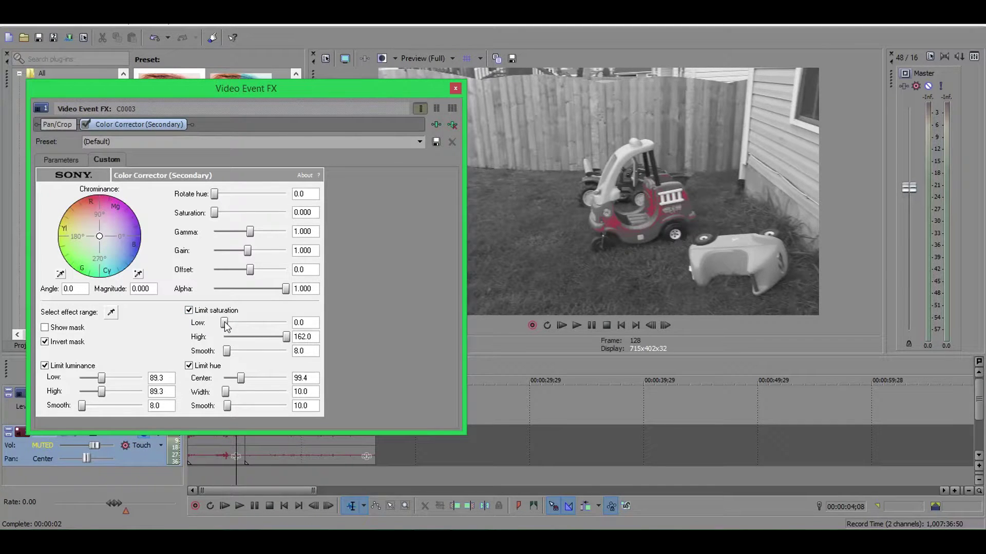
{"action": "left_click_drag", "start_coordinate": [101, 378], "coordinate": [144, 391]}
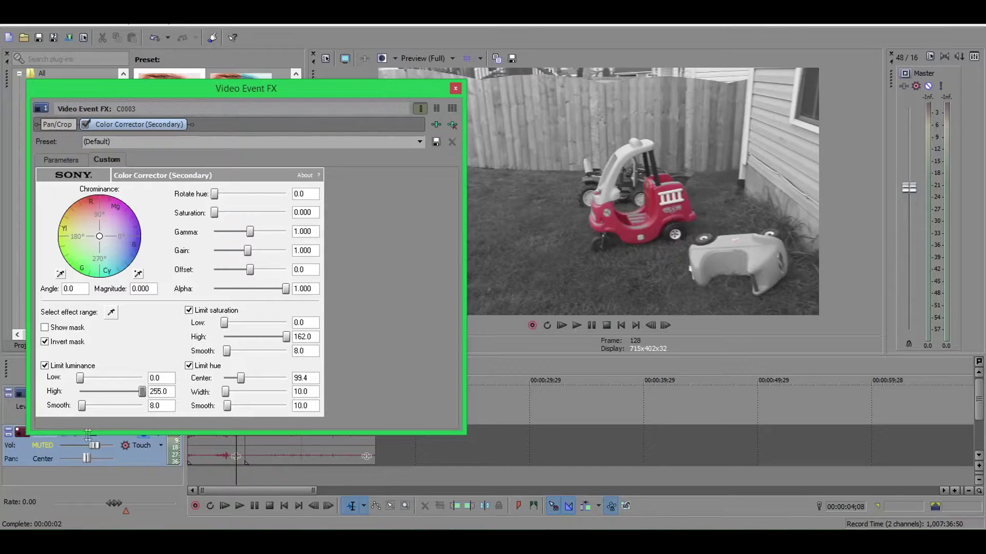
{"action": "left_click_drag", "start_coordinate": [82, 406], "coordinate": [145, 406]}
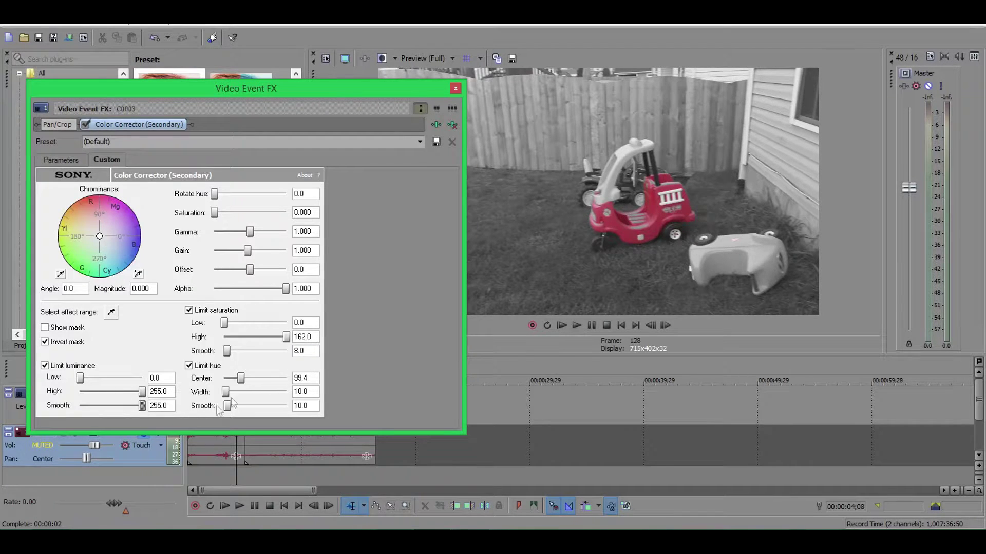
{"action": "left_click_drag", "start_coordinate": [226, 350], "coordinate": [303, 355]}
{"action": "left_click", "coordinate": [189, 310]}
Step: Set hue limit width to 46.3 and hue smoothing to 0.0 so the yellow car turns grey
{"action": "left_click_drag", "start_coordinate": [225, 391], "coordinate": [234, 393]}
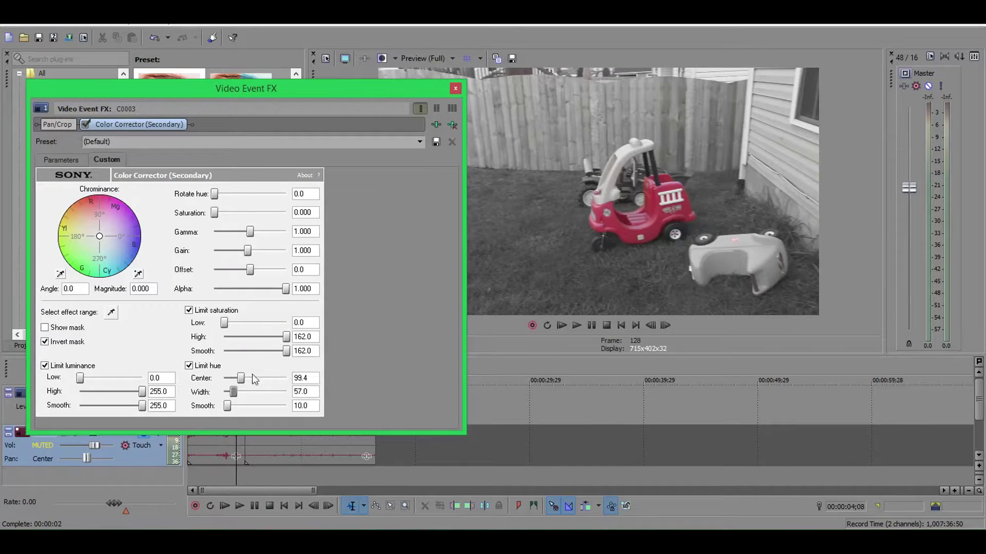
{"action": "left_click_drag", "start_coordinate": [234, 390], "coordinate": [230, 391]}
{"action": "left_click_drag", "start_coordinate": [225, 408], "coordinate": [271, 411]}
{"action": "left_click_drag", "start_coordinate": [286, 410], "coordinate": [190, 415]}
{"action": "left_click_drag", "start_coordinate": [230, 394], "coordinate": [232, 394]}
Step: Close the effect settings and play the corrected clip from the start, pausing at 00:00:04;04
{"action": "left_click", "coordinate": [455, 89]}
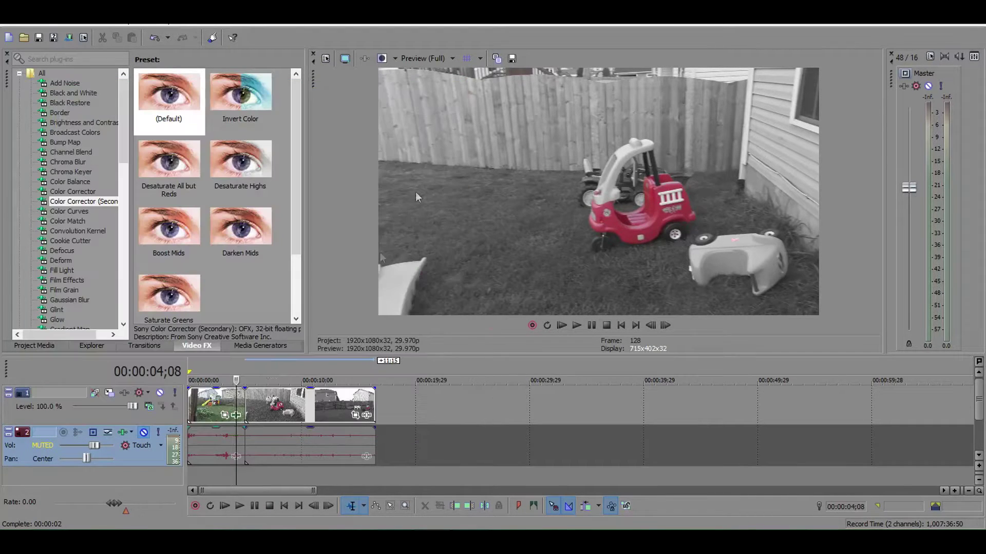
{"action": "key", "text": "space"}
{"action": "key", "text": "space"}
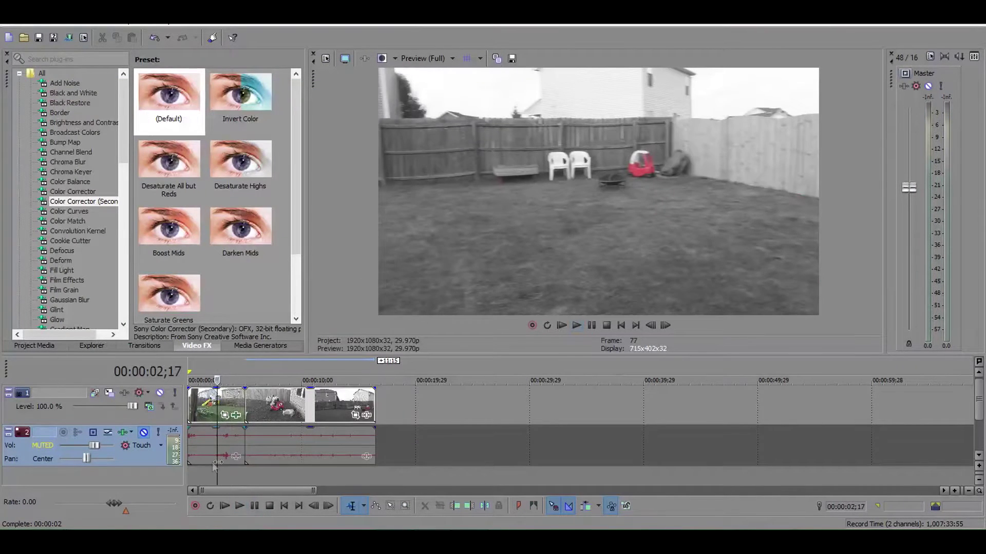
{"action": "left_click", "coordinate": [189, 470]}
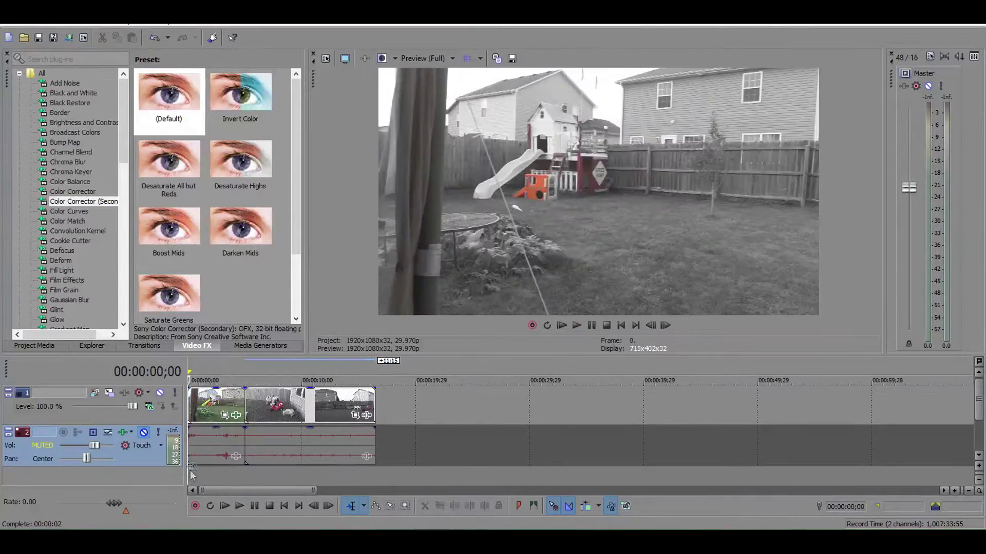
{"action": "left_click", "coordinate": [578, 326]}
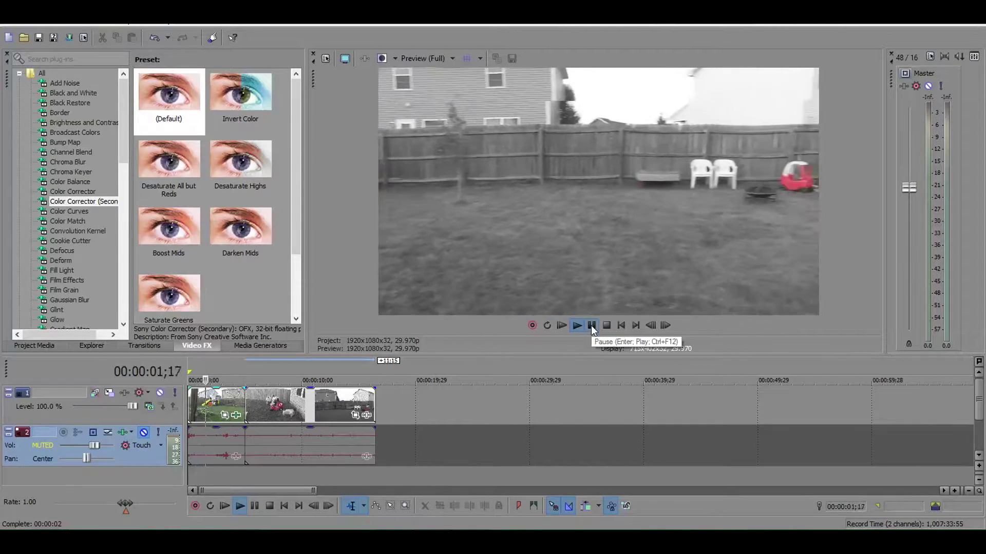
{"action": "left_click", "coordinate": [591, 326]}
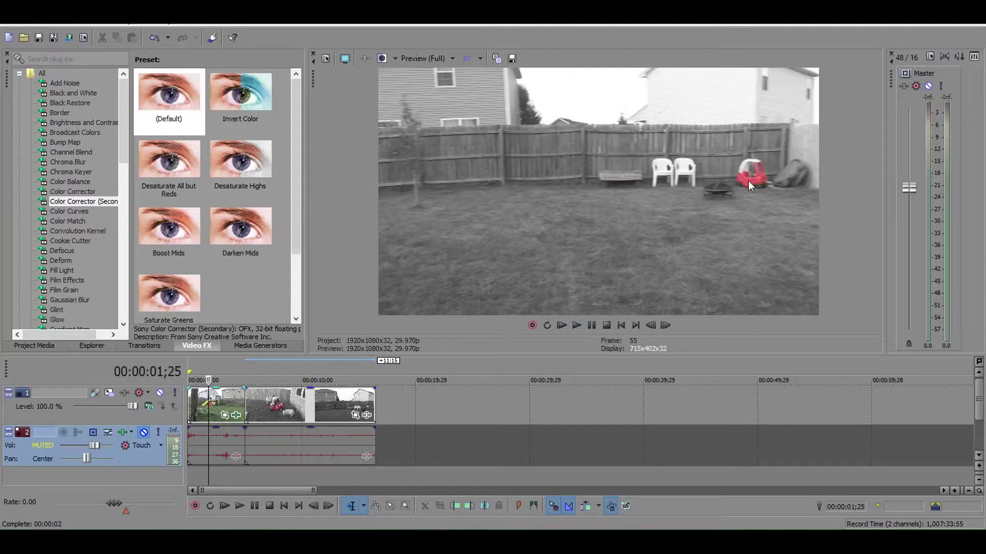
{"action": "left_click", "coordinate": [576, 327]}
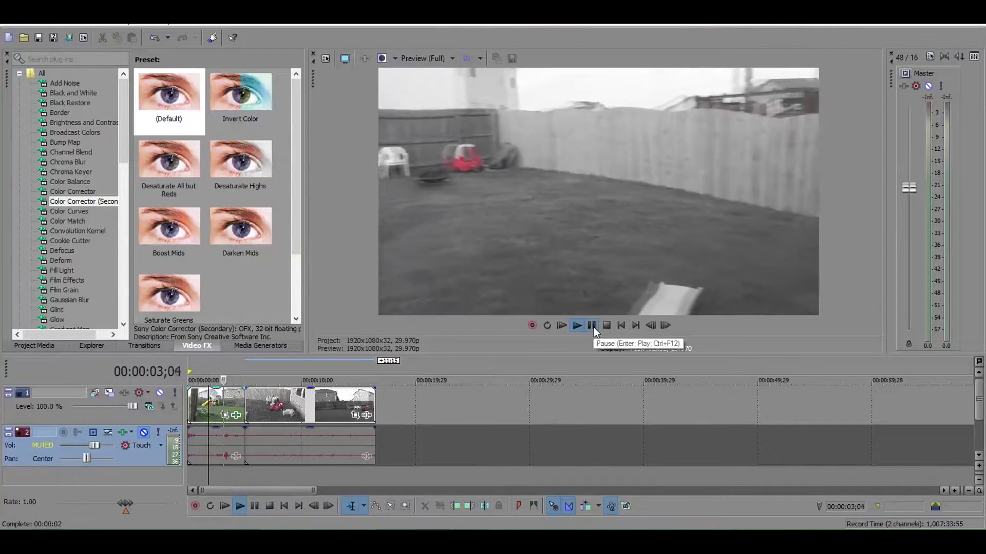
{"action": "left_click", "coordinate": [592, 325]}
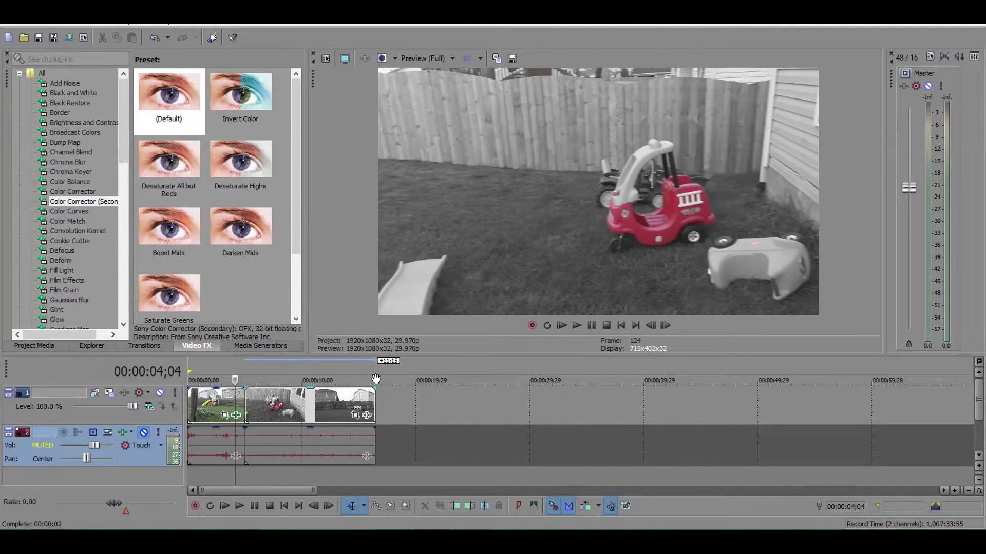
Step: Reopen the clip's Color Corrector (Secondary), turn off Invert mask, and close it
{"action": "left_click", "coordinate": [236, 414]}
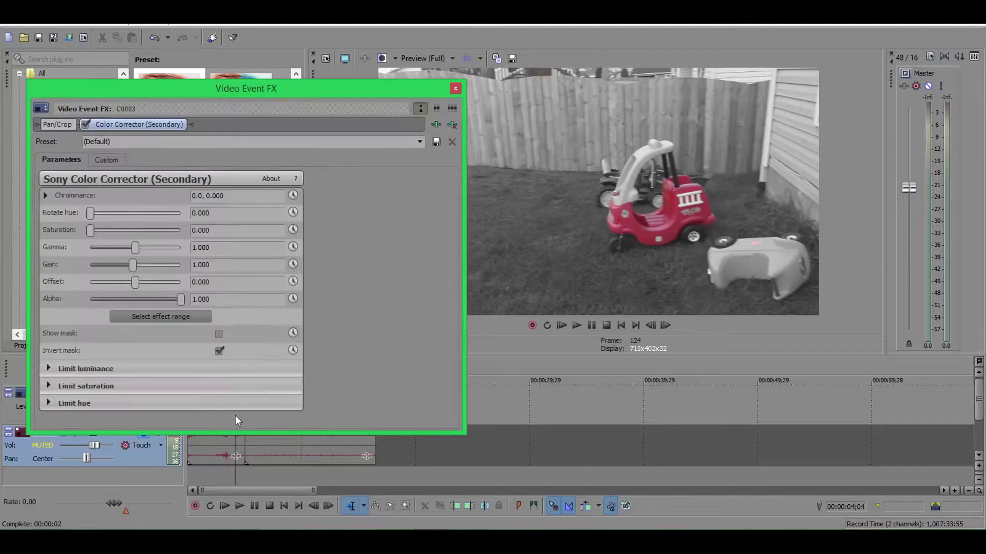
{"action": "left_click", "coordinate": [110, 161]}
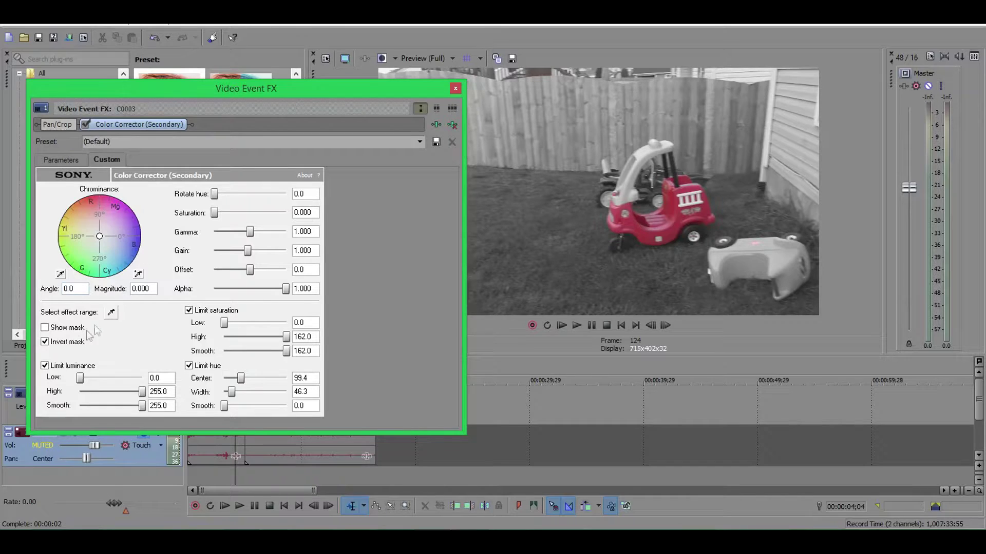
{"action": "left_click", "coordinate": [46, 342]}
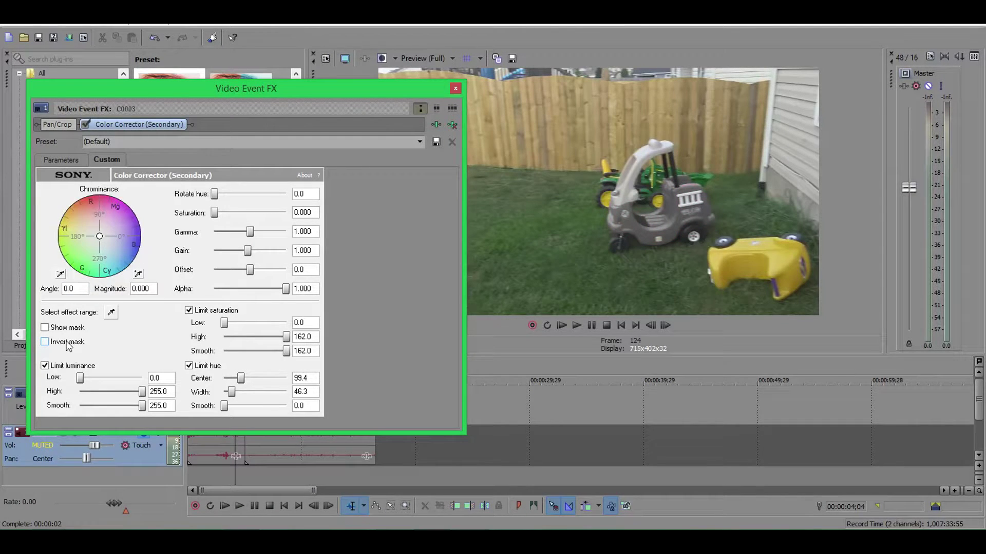
{"action": "left_click", "coordinate": [456, 89]}
Step: Play the clip from its start, stop it, and reopen the first clip's secondary colour corrector
{"action": "left_click", "coordinate": [211, 477]}
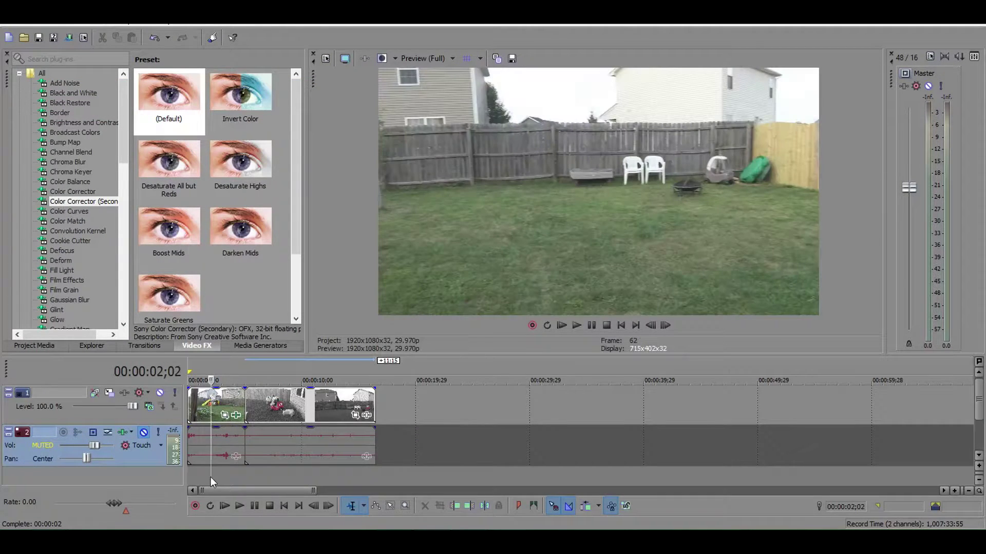
{"action": "left_click", "coordinate": [191, 477]}
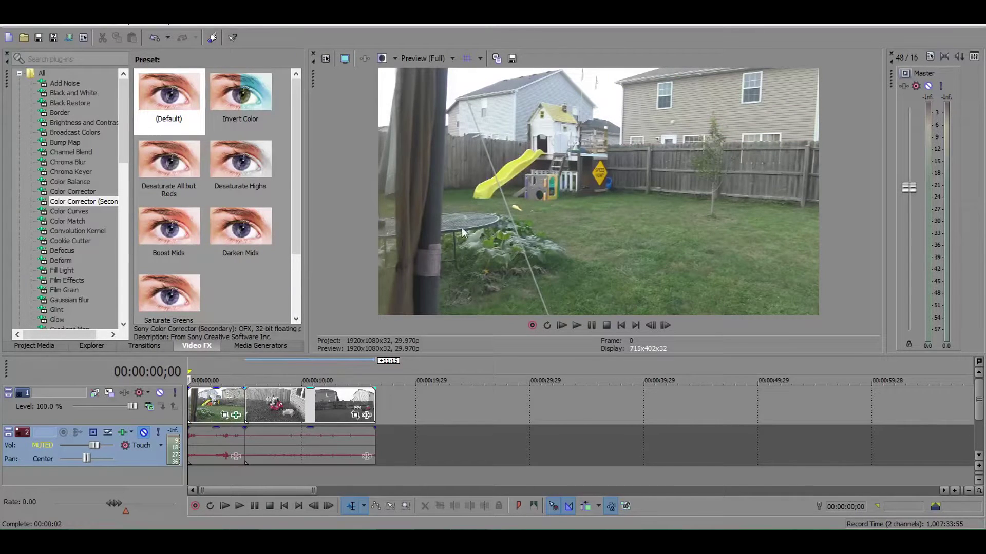
{"action": "key", "text": "space"}
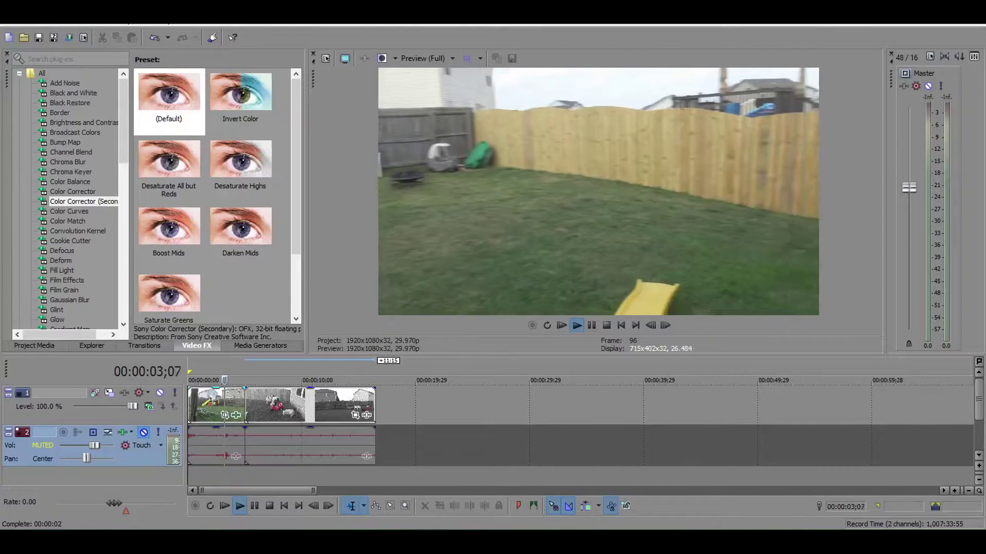
{"action": "key", "text": "space"}
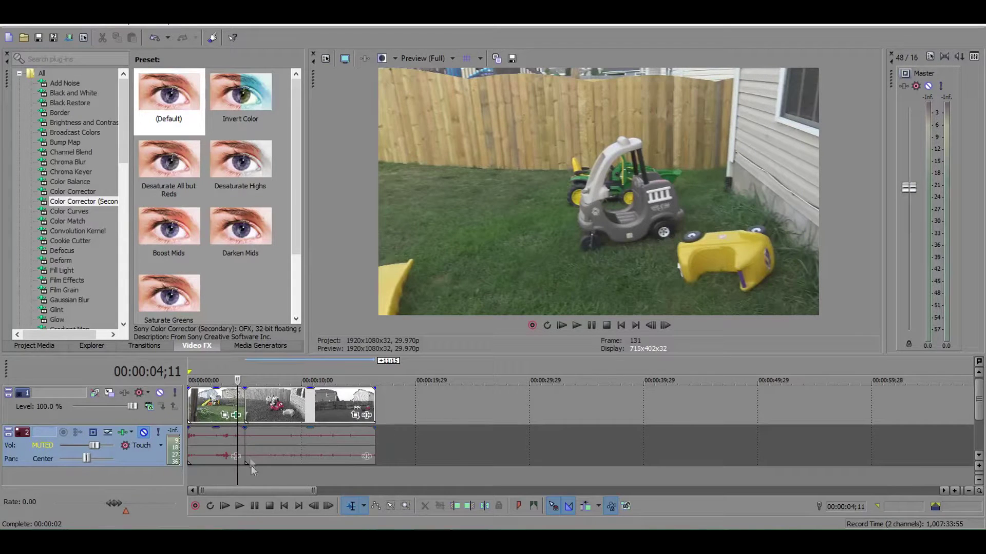
{"action": "left_click", "coordinate": [236, 415]}
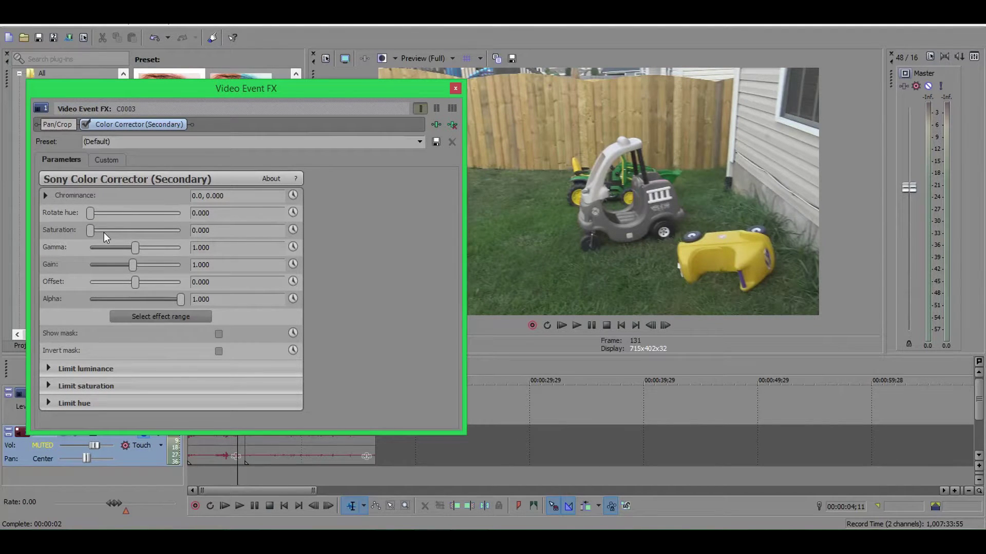
Step: Resample the red car as the effect range, re-enable Invert mask, and reset the saturation and luminance limits
{"action": "left_click", "coordinate": [116, 160]}
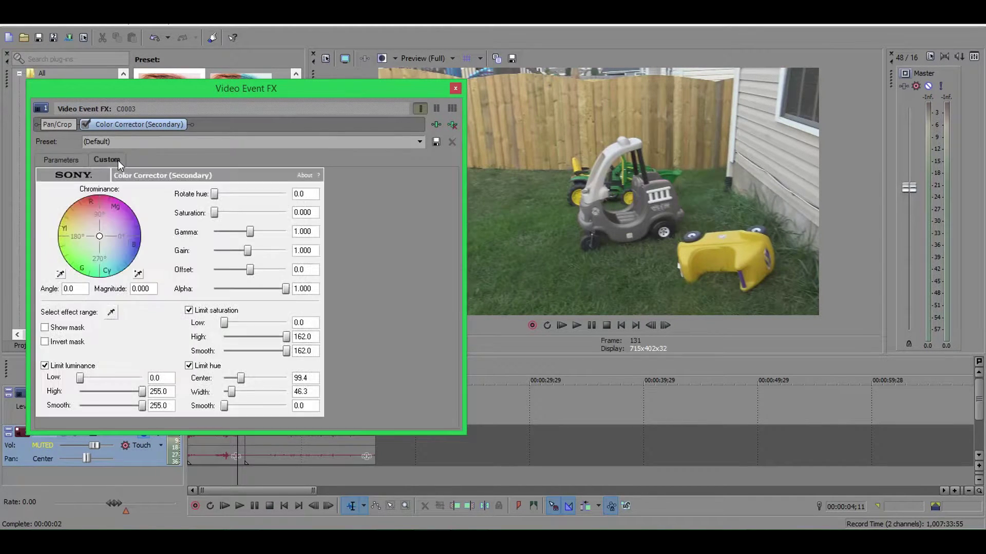
{"action": "left_click", "coordinate": [112, 314]}
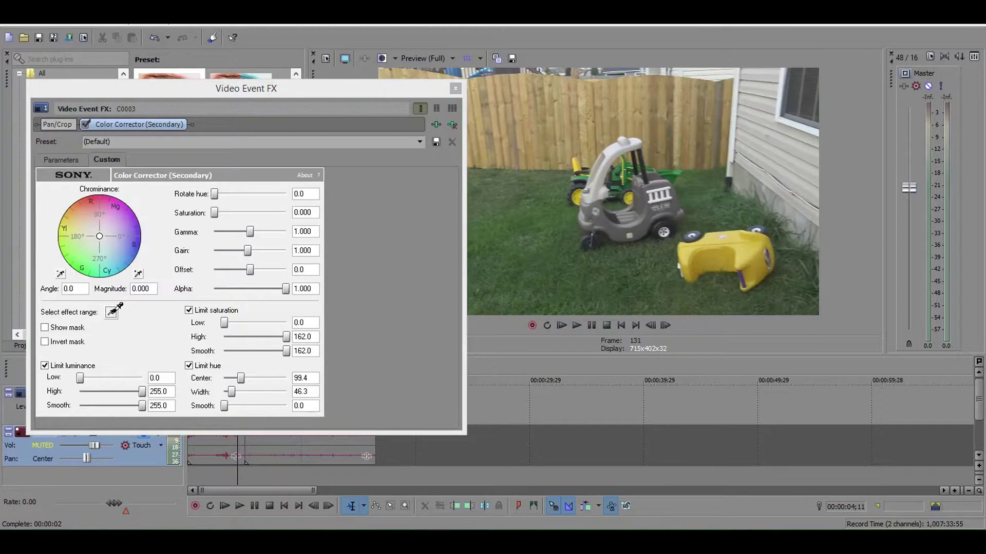
{"action": "left_click", "coordinate": [118, 311]}
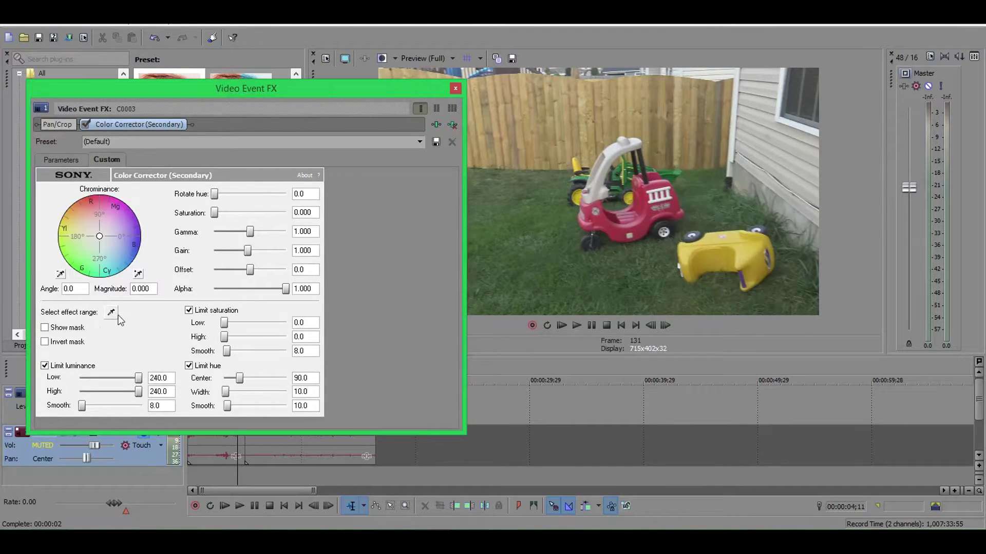
{"action": "left_click", "coordinate": [45, 341]}
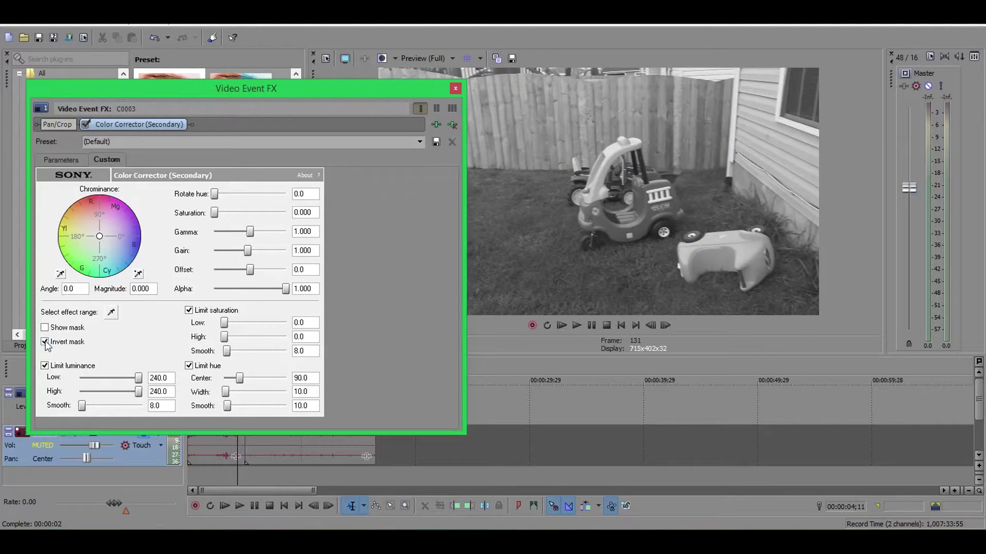
{"action": "left_click", "coordinate": [45, 342]}
{"action": "left_click", "coordinate": [111, 312]}
{"action": "left_click_drag", "start_coordinate": [613, 263], "coordinate": [615, 220]}
{"action": "left_click", "coordinate": [46, 342]}
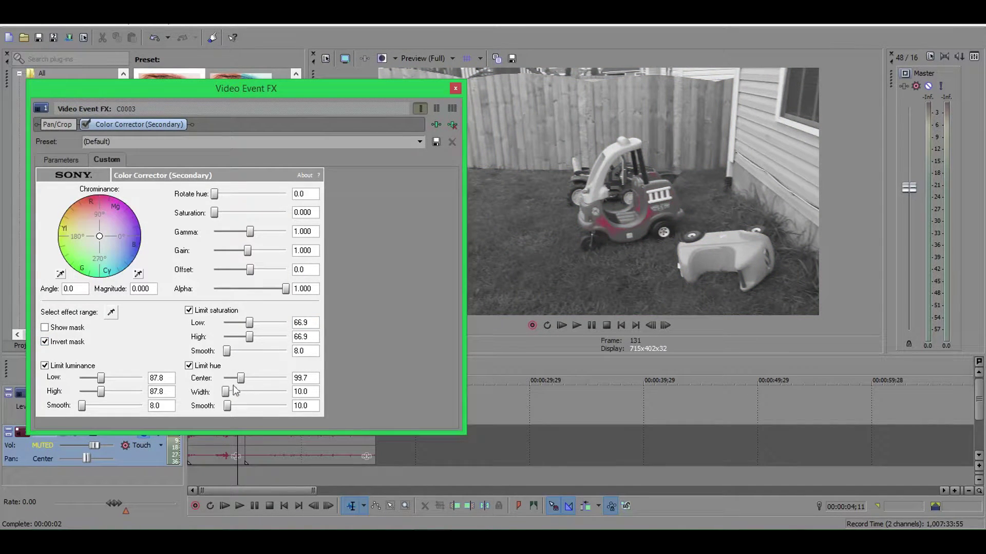
{"action": "double_click", "coordinate": [249, 337]}
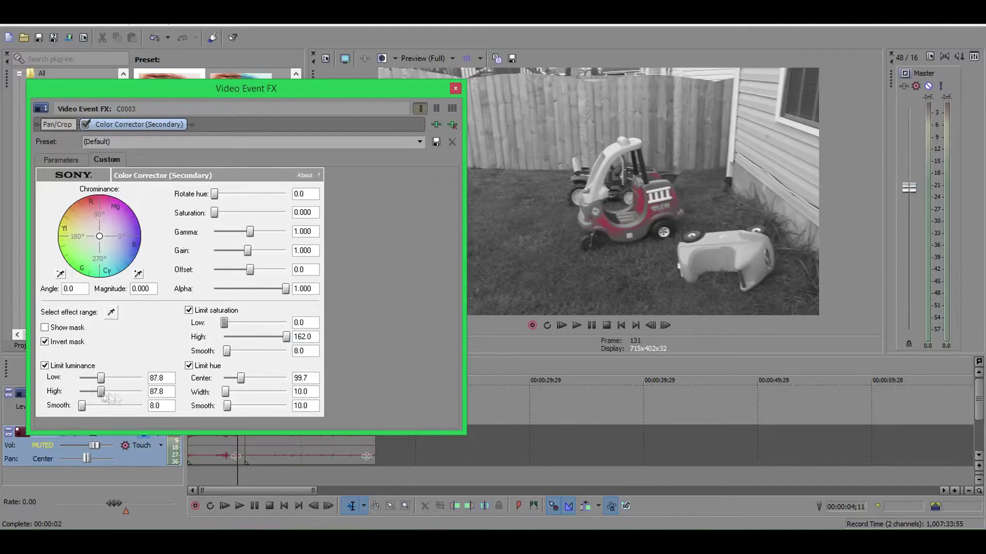
Step: Widen the Limit hue width to 53.4, rotate the hue, and boost saturation to 1.500
{"action": "left_click_drag", "start_coordinate": [229, 396], "coordinate": [236, 396]}
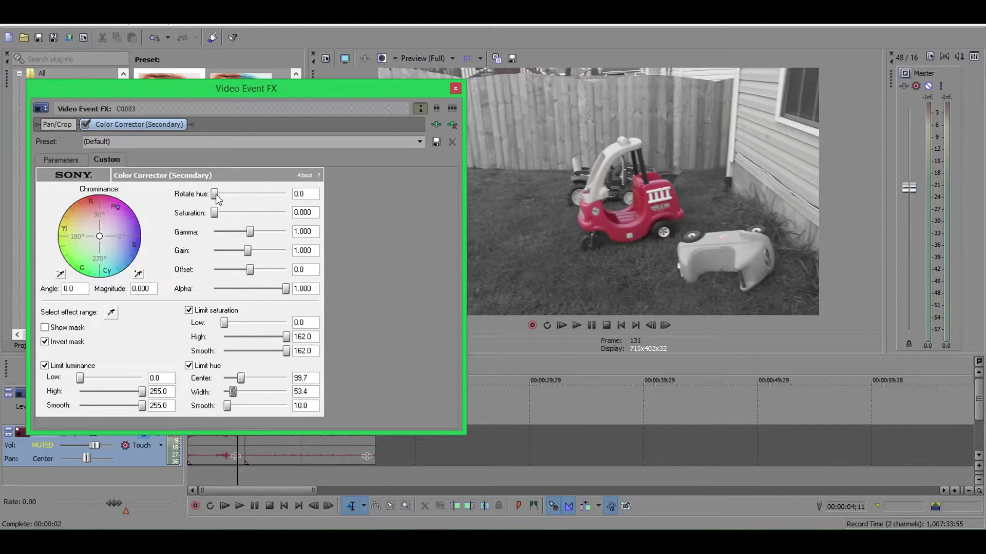
{"action": "left_click_drag", "start_coordinate": [216, 194], "coordinate": [214, 222]}
{"action": "left_click", "coordinate": [219, 215]}
{"action": "left_click_drag", "start_coordinate": [374, 91], "coordinate": [338, 89]}
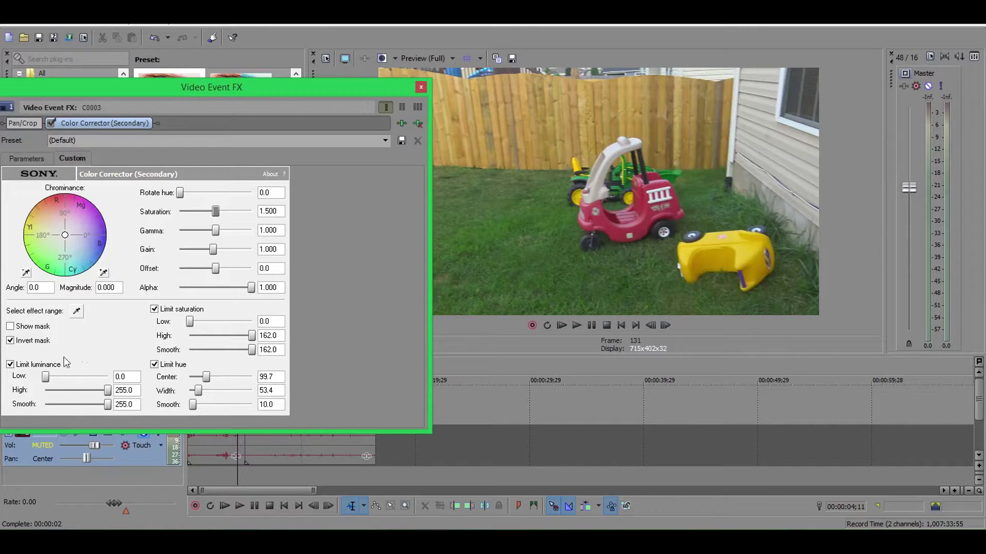
Step: Lower saturation to 0.982 and leave Invert mask unchecked
{"action": "left_click", "coordinate": [10, 341]}
{"action": "left_click_drag", "start_coordinate": [215, 212], "coordinate": [202, 214]}
{"action": "left_click", "coordinate": [11, 341]}
{"action": "left_click", "coordinate": [10, 341]}
{"action": "left_click", "coordinate": [11, 341]}
{"action": "left_click", "coordinate": [10, 341]}
Step: Invert the mask and set Rotate hue to 124.1, recolouring everything except the red car
{"action": "left_click_drag", "start_coordinate": [178, 197], "coordinate": [228, 201]}
{"action": "left_click", "coordinate": [10, 340]}
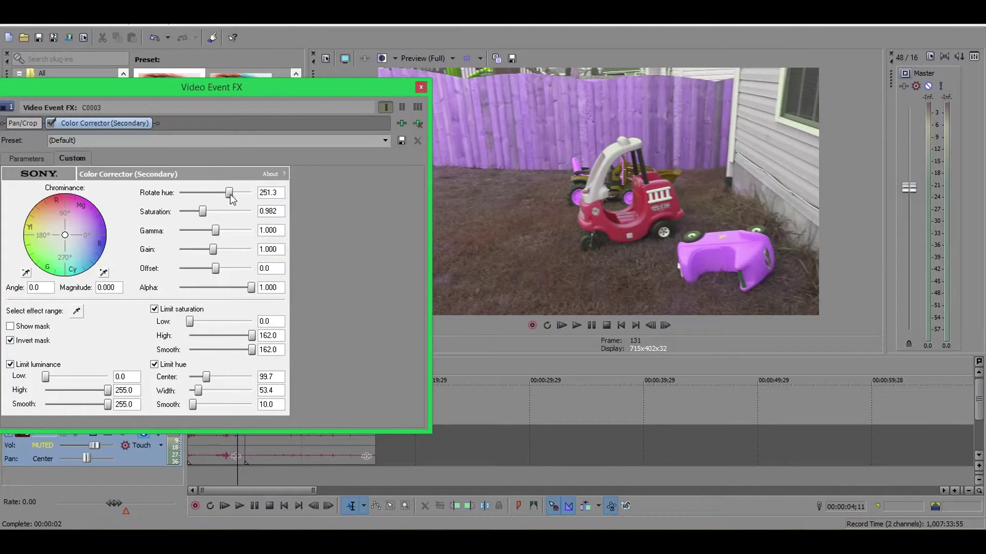
{"action": "left_click_drag", "start_coordinate": [230, 196], "coordinate": [175, 204]}
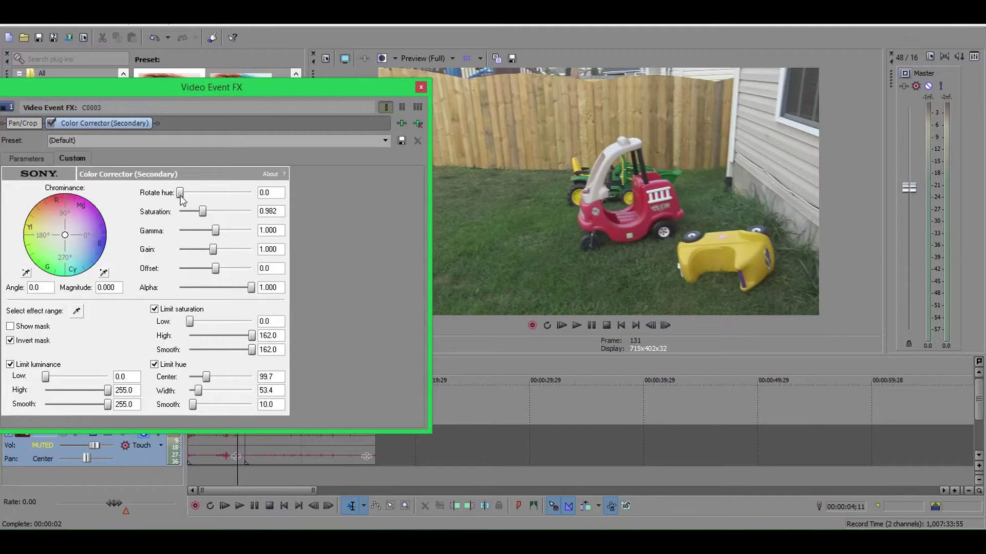
{"action": "left_click_drag", "start_coordinate": [180, 200], "coordinate": [205, 201]}
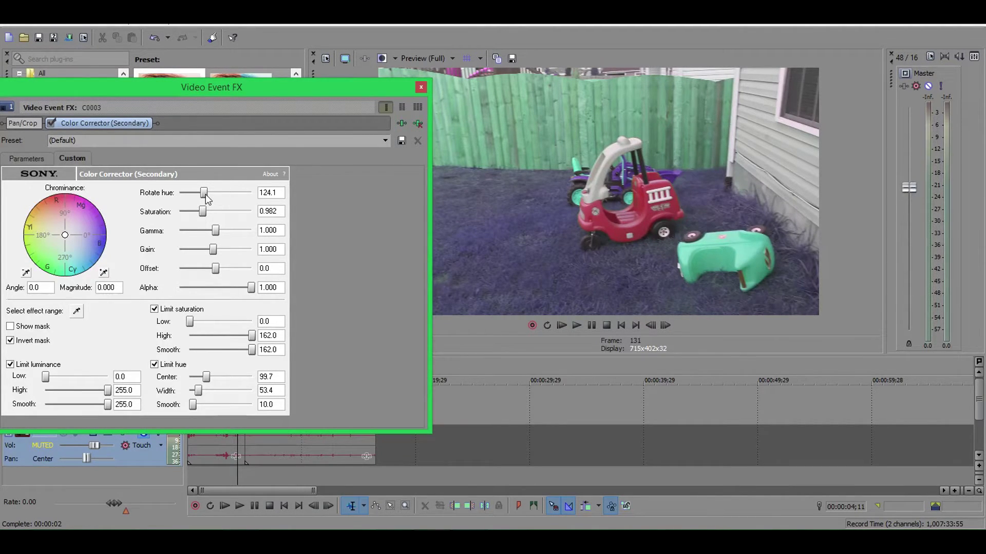
Step: Rotate hue to 260.6, reset Gamma and Offset, and set Gain to 1.050
{"action": "left_click_drag", "start_coordinate": [206, 194], "coordinate": [180, 242]}
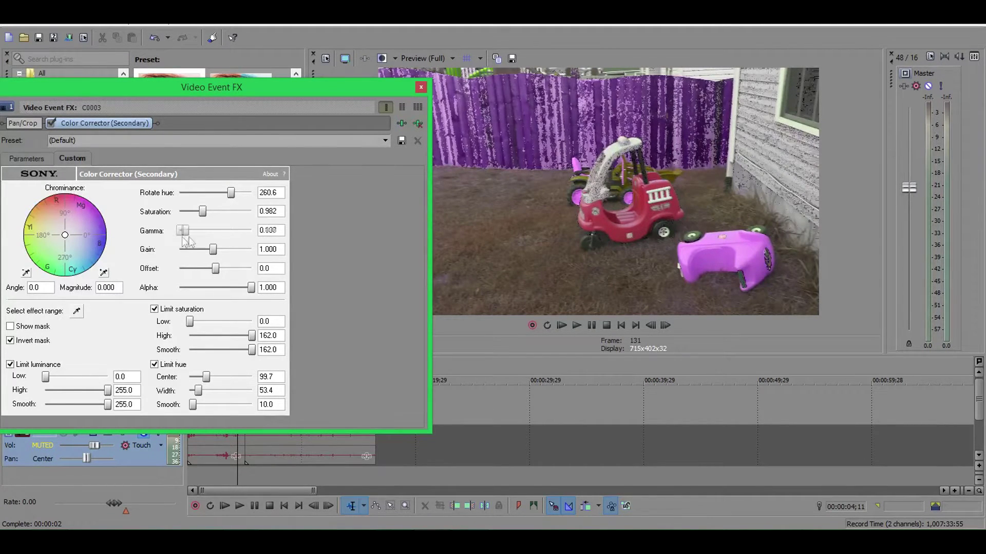
{"action": "double_click", "coordinate": [191, 231]}
{"action": "left_click_drag", "start_coordinate": [212, 249], "coordinate": [256, 292]}
{"action": "double_click", "coordinate": [227, 271]}
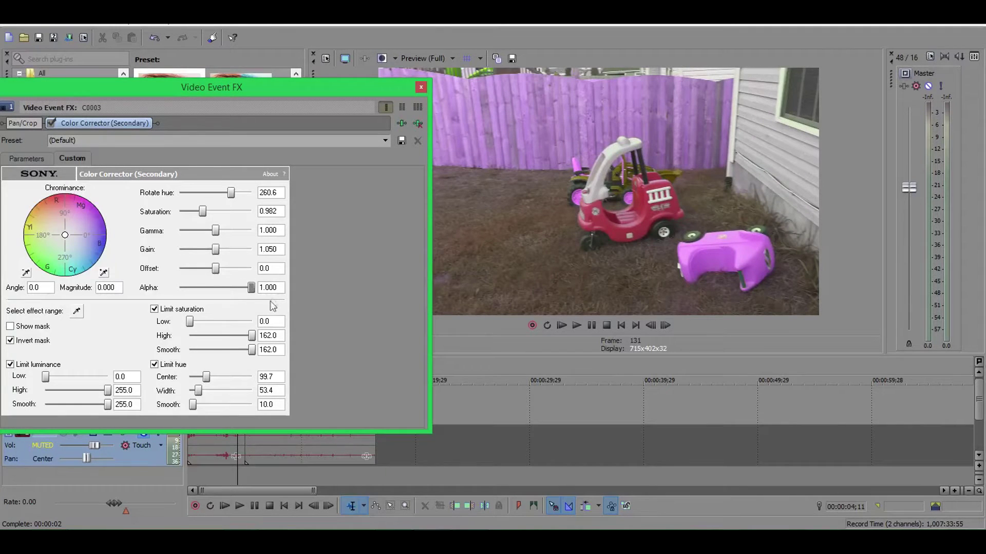
Step: Check the mask view, then leave Invert mask off so only the car turns purple
{"action": "left_click", "coordinate": [34, 328]}
{"action": "left_click", "coordinate": [34, 330]}
{"action": "left_click", "coordinate": [34, 341]}
{"action": "left_click", "coordinate": [34, 341]}
{"action": "left_click", "coordinate": [34, 341]}
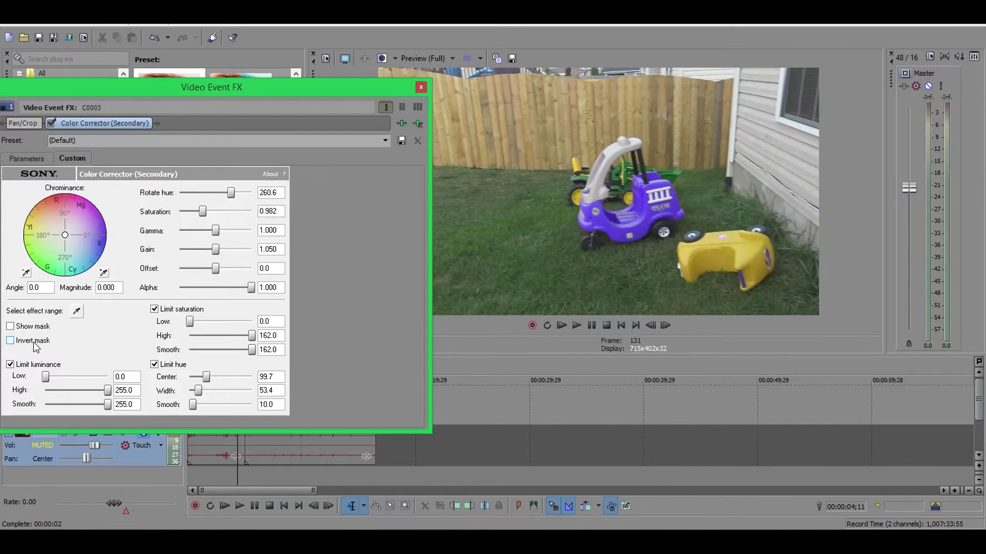
{"action": "left_click_drag", "start_coordinate": [276, 87], "coordinate": [382, 84]}
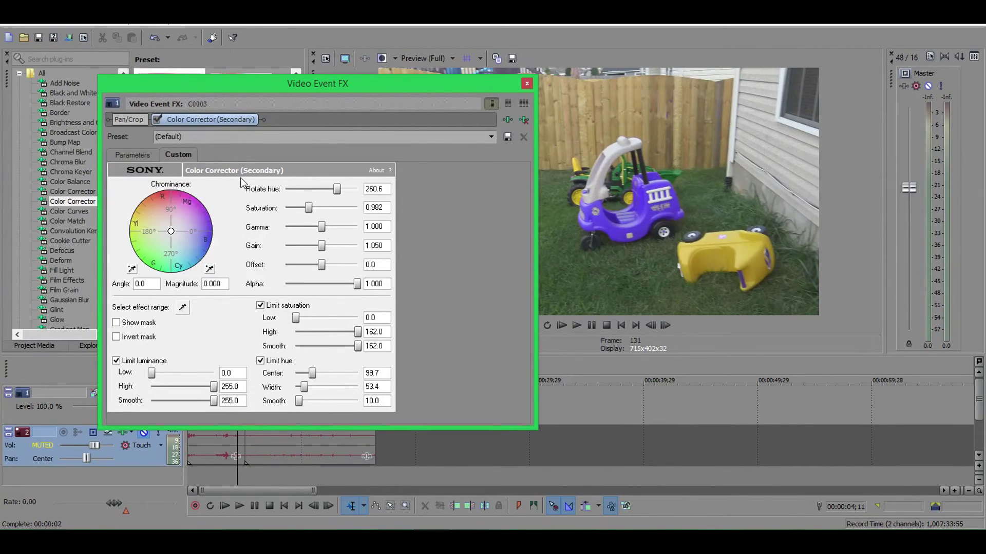
{"action": "left_click", "coordinate": [143, 156]}
Step: Return to the colour-wheel controls and close the Video Event FX dialog
{"action": "left_click", "coordinate": [183, 155]}
{"action": "left_click", "coordinate": [527, 83]}
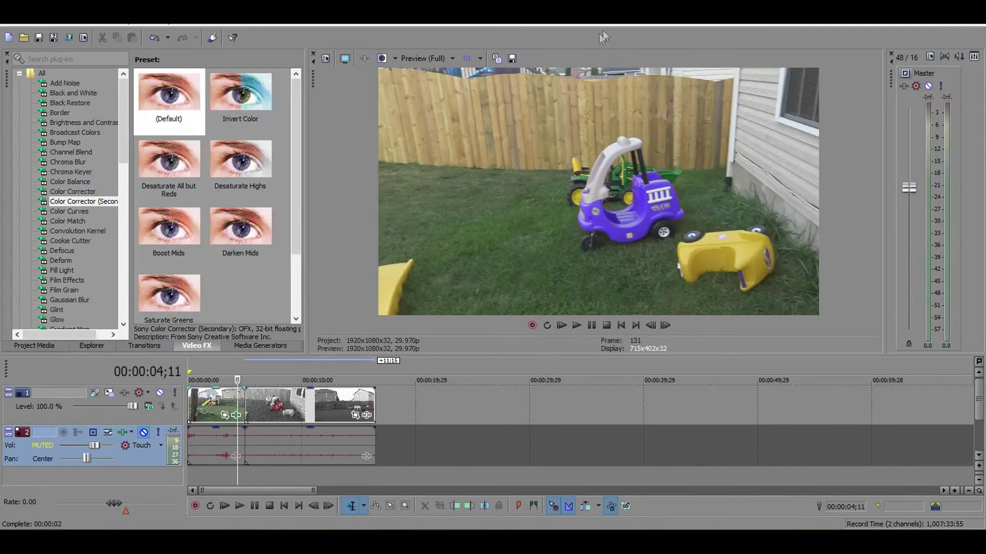